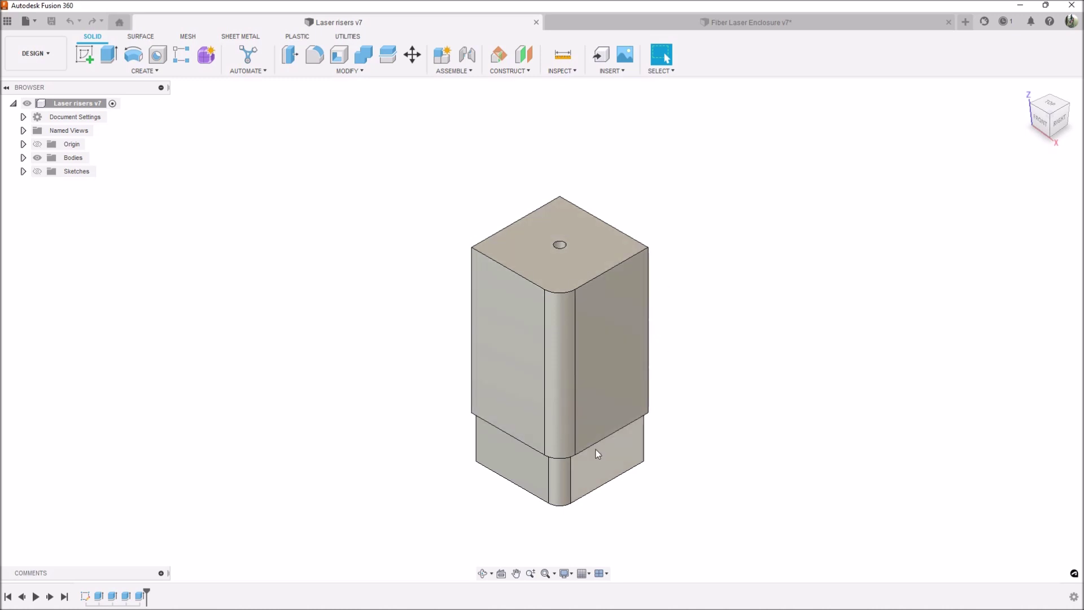
View the riser from its right side, orbit back to isometric, and replay the design history.
scroll(429, 445, down, 3)
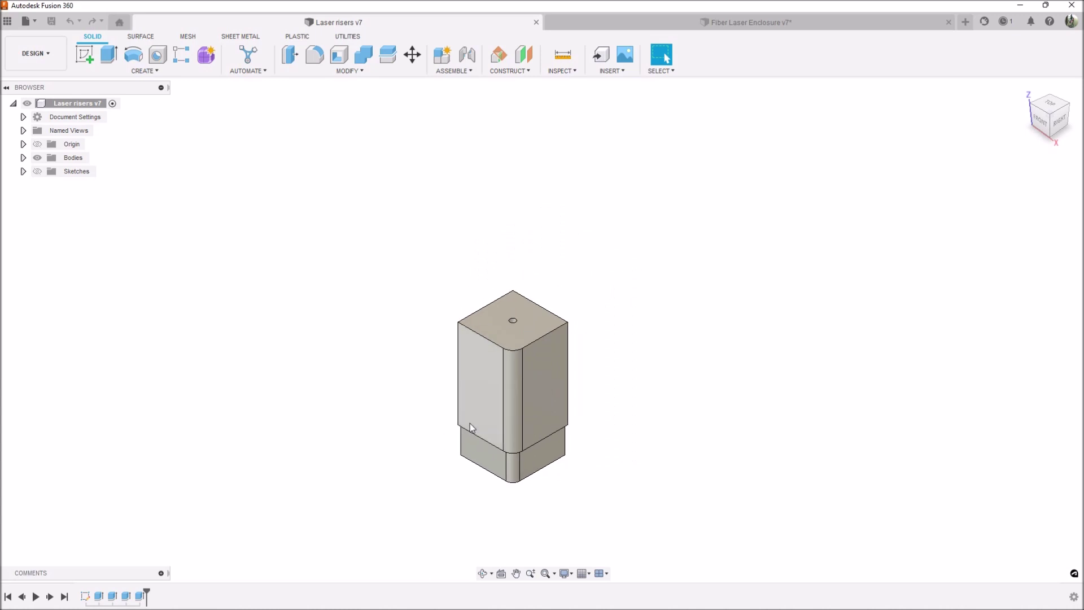
scroll(521, 428, up, 3)
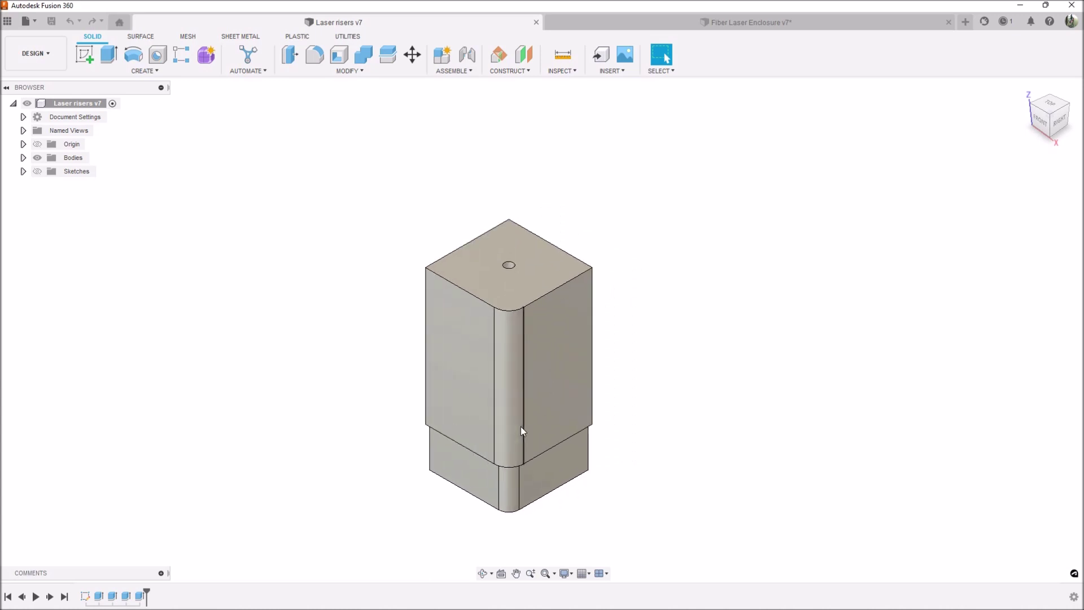
click(1060, 124)
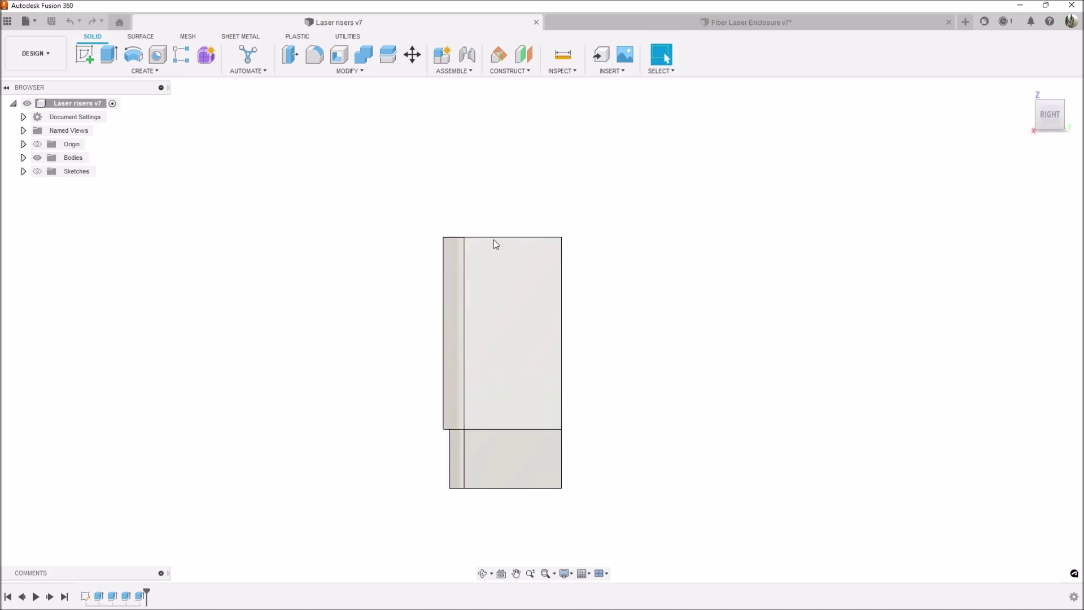
shift+middle_drag(493, 239, 371, 467)
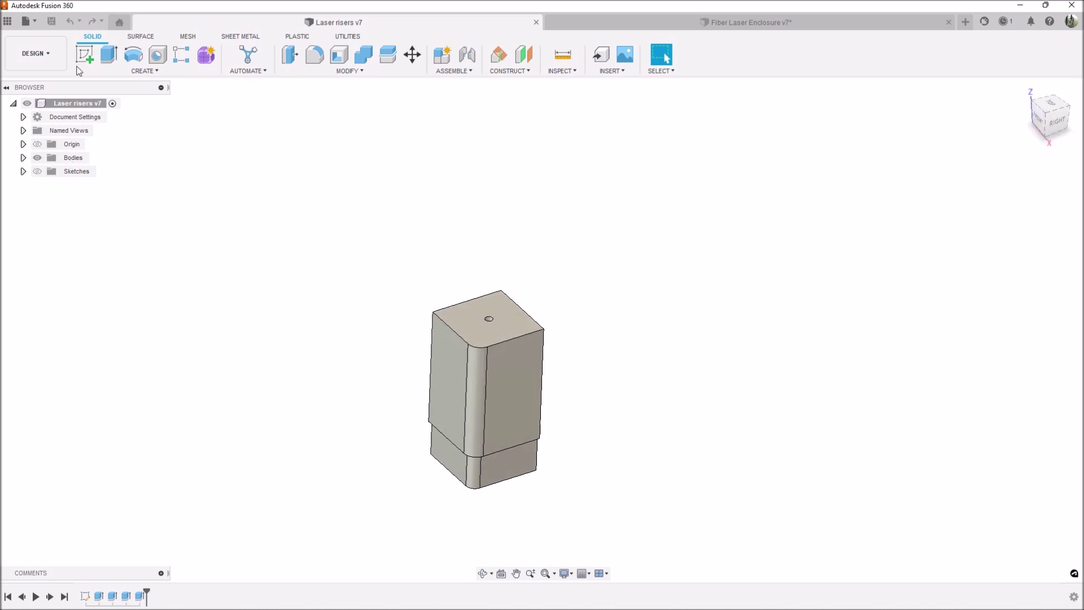
click(36, 596)
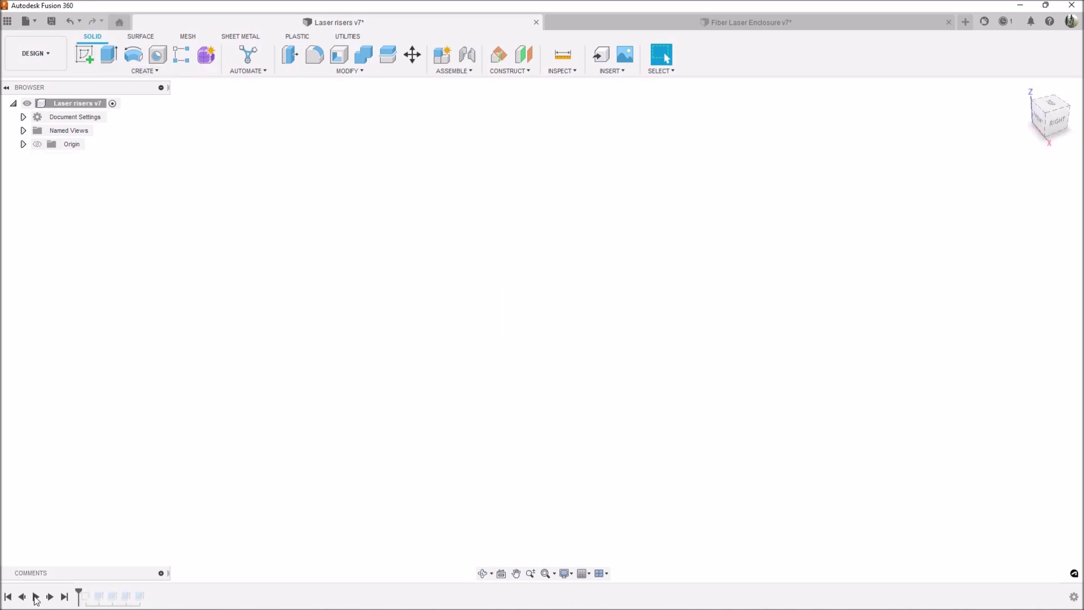
click(65, 597)
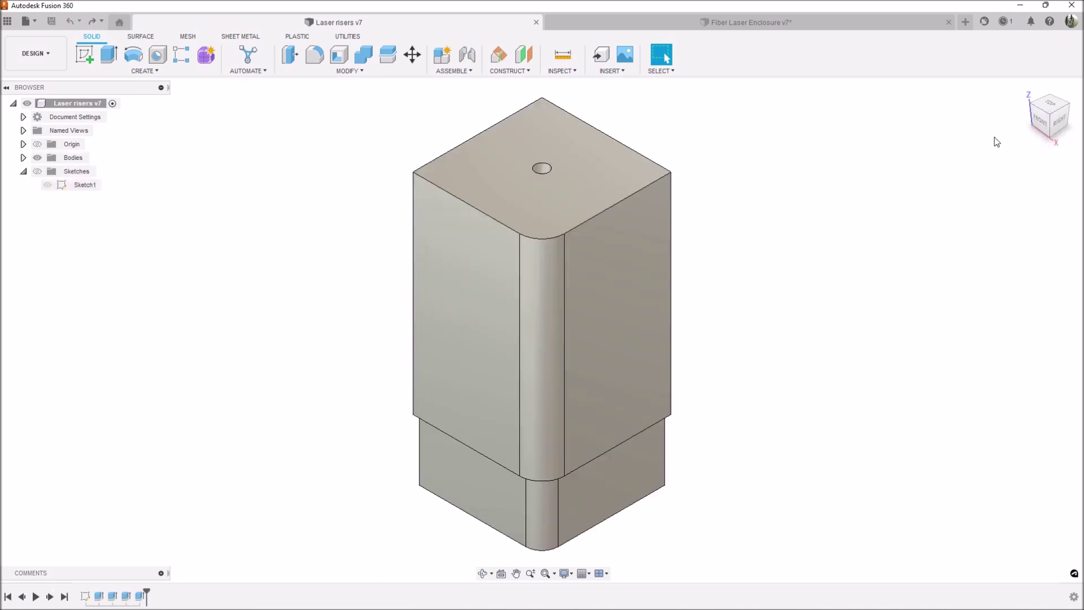
Orbit the riser to inspect its top, underside and front-right isometric views.
shift+middle_drag(541, 327, 541, 331)
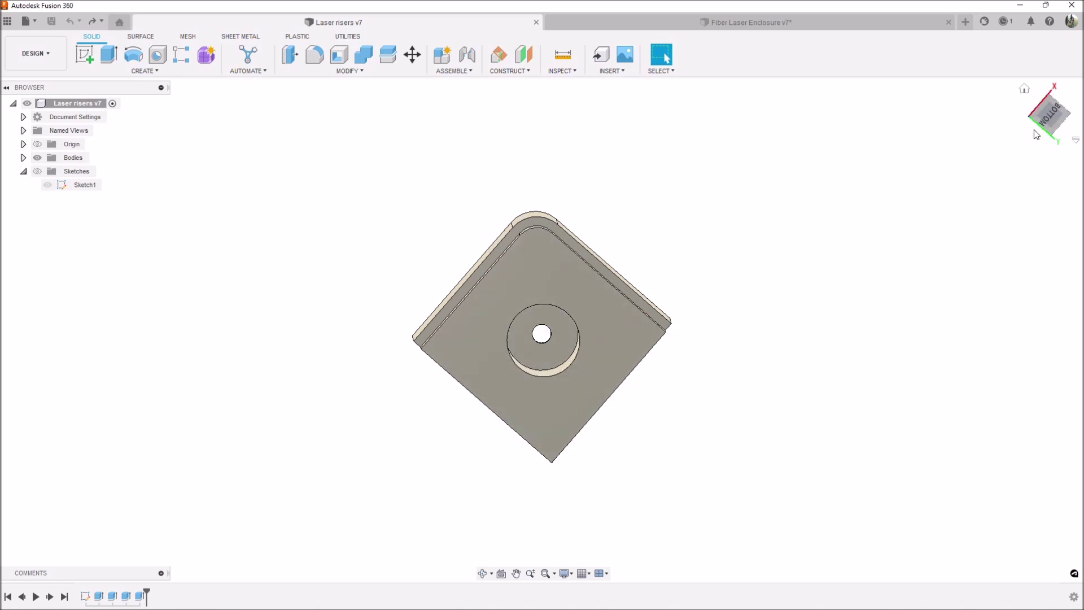
shift+middle_drag(542, 331, 537, 323)
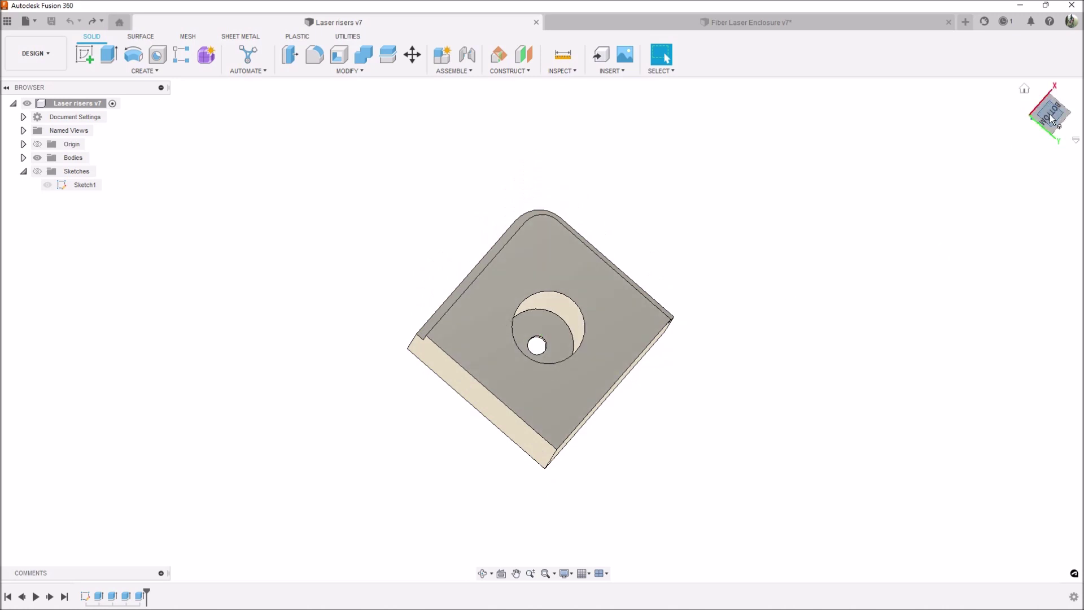
drag(1048, 120, 1056, 107)
shift+middle_drag(784, 257, 660, 227)
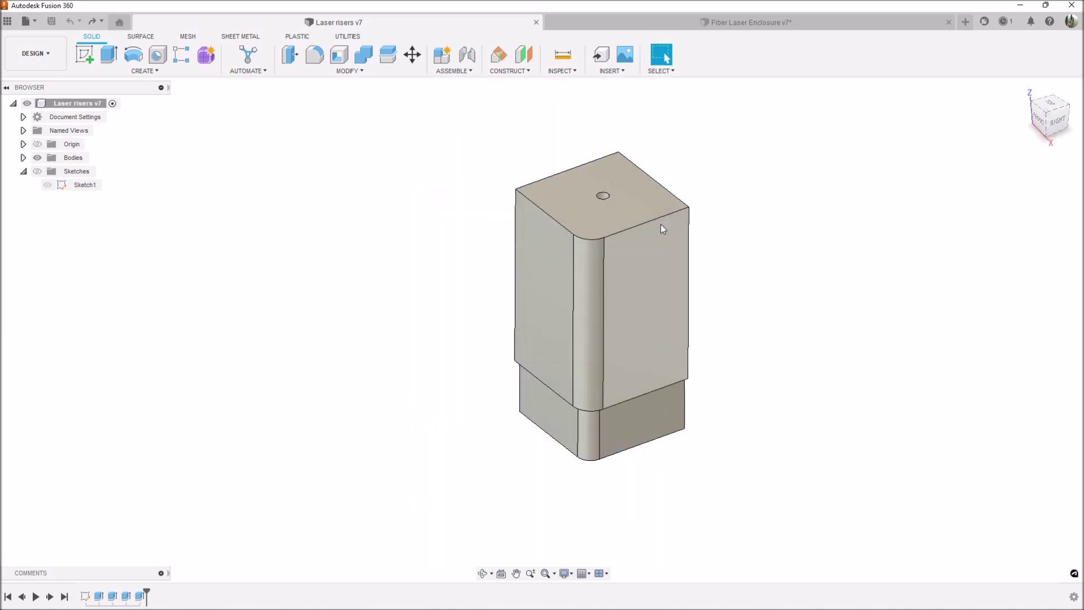
Start a new blank design and bring up its Save dialog.
click(34, 27)
click(45, 40)
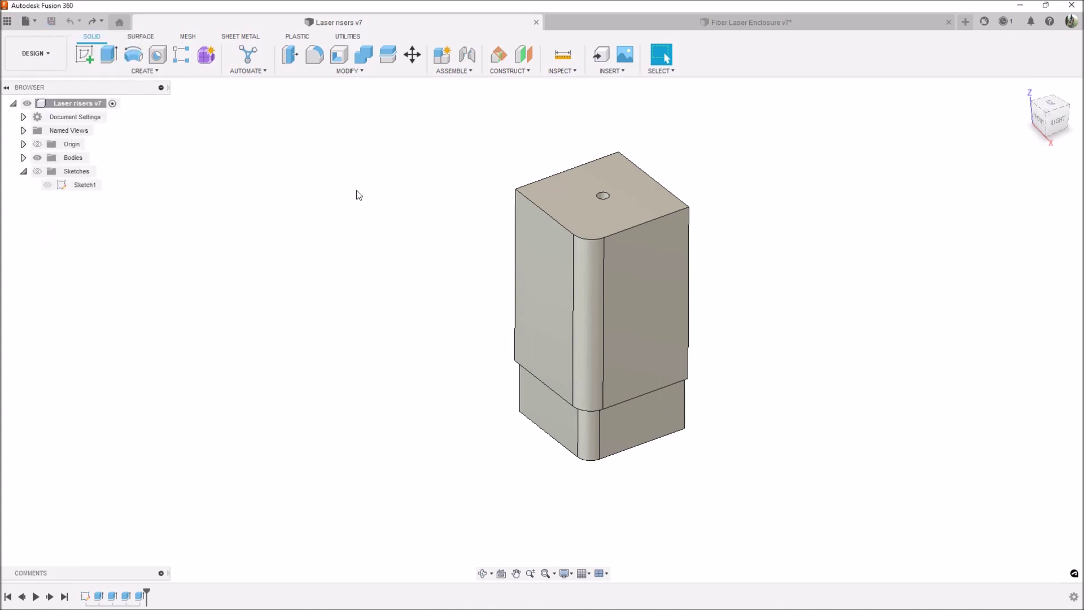
click(52, 22)
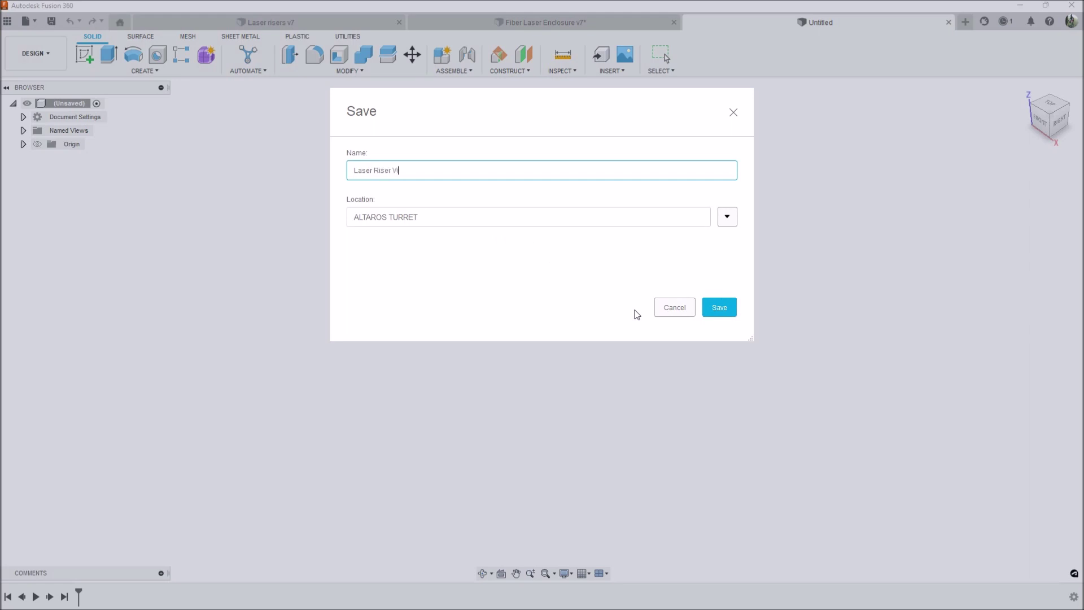
Save the design as 'Laser Riser Video' in LASER STUFF and start a sketch on XY.
click(727, 216)
click(371, 367)
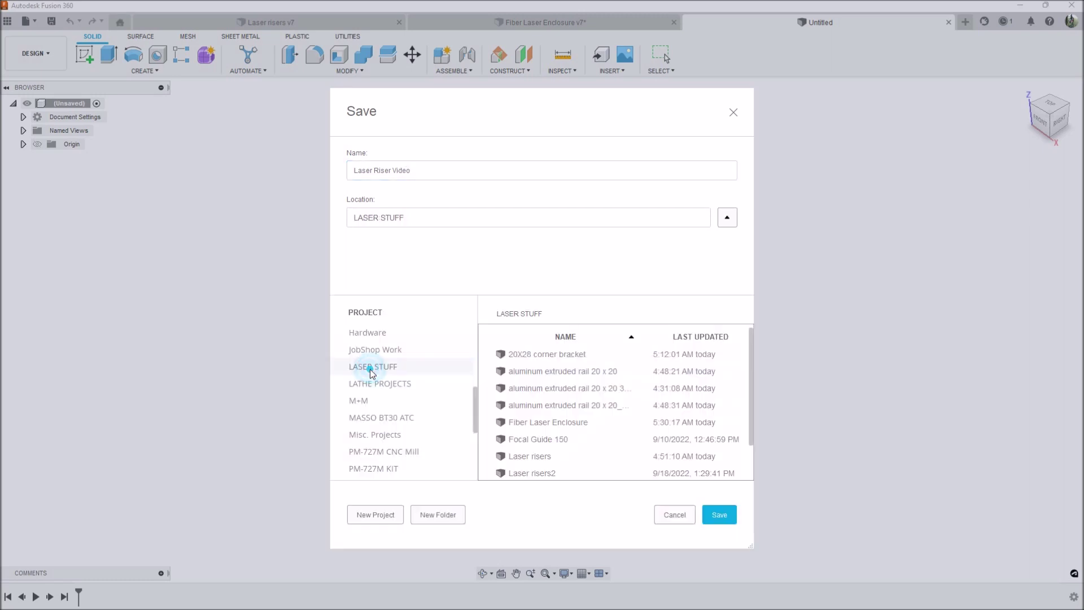
click(717, 513)
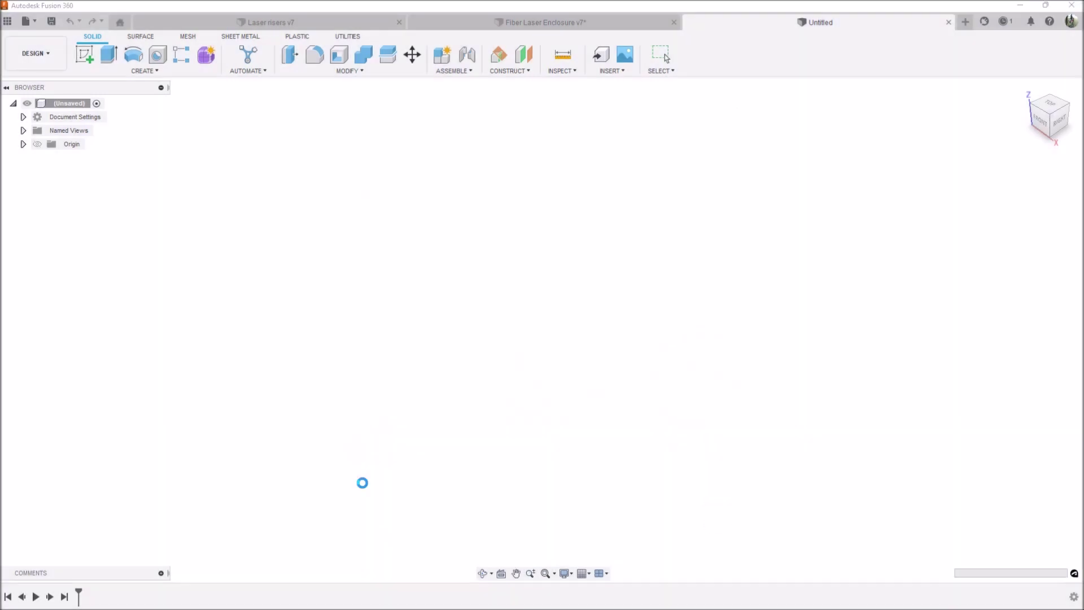
click(86, 57)
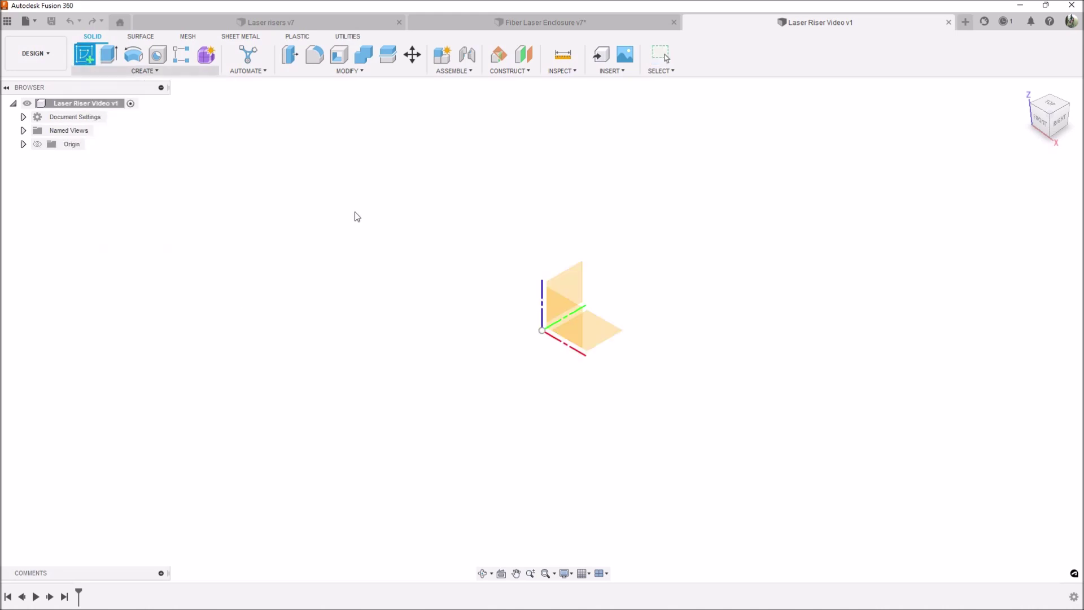
click(604, 335)
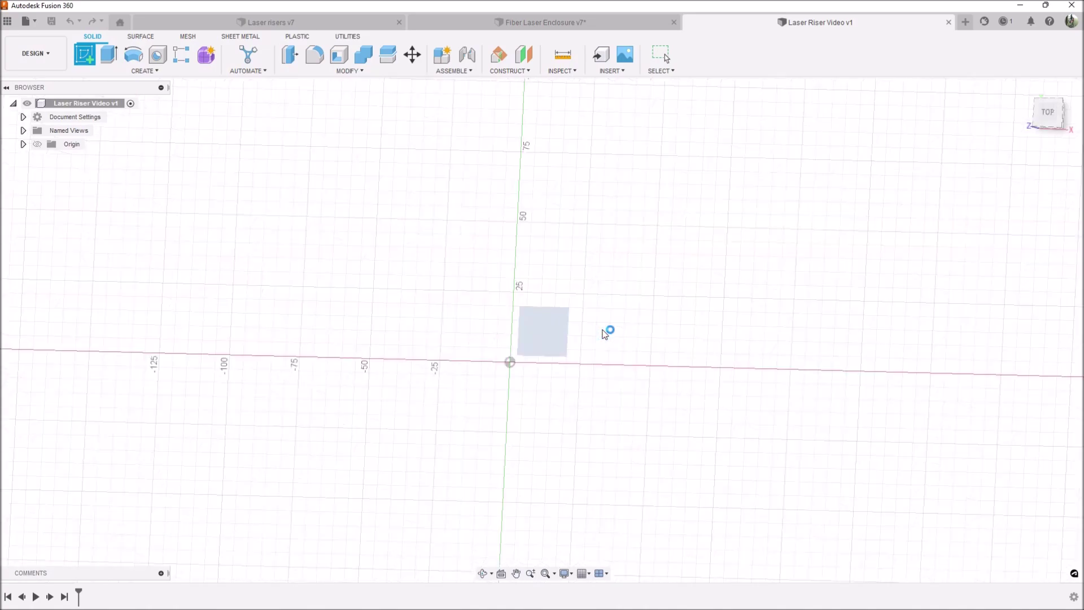
Draw a 38 × 38 mm center rectangle anchored on the origin.
click(152, 72)
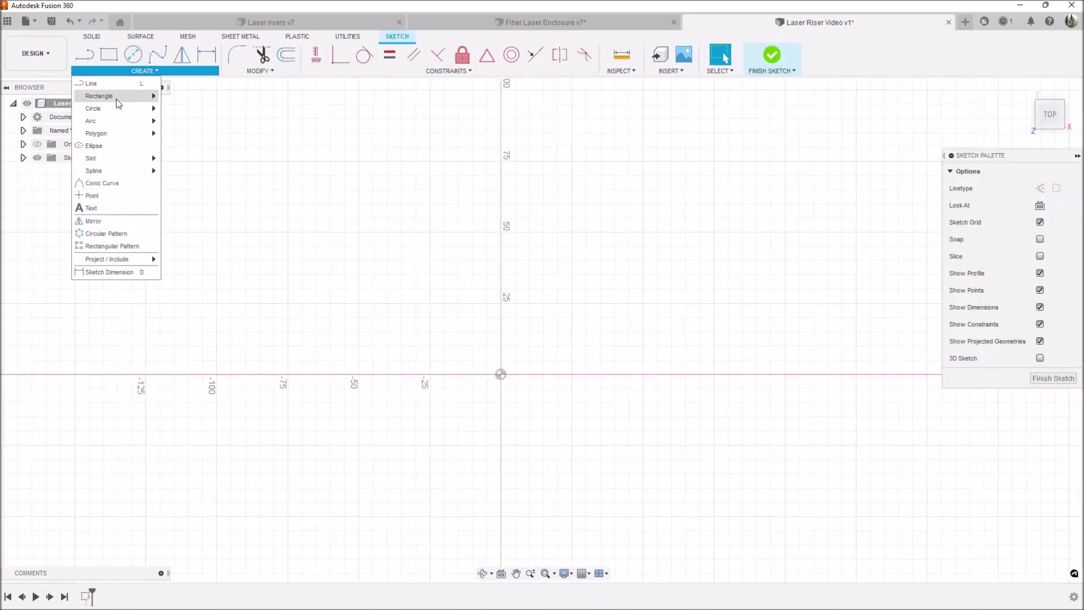
mouse_move(118, 103)
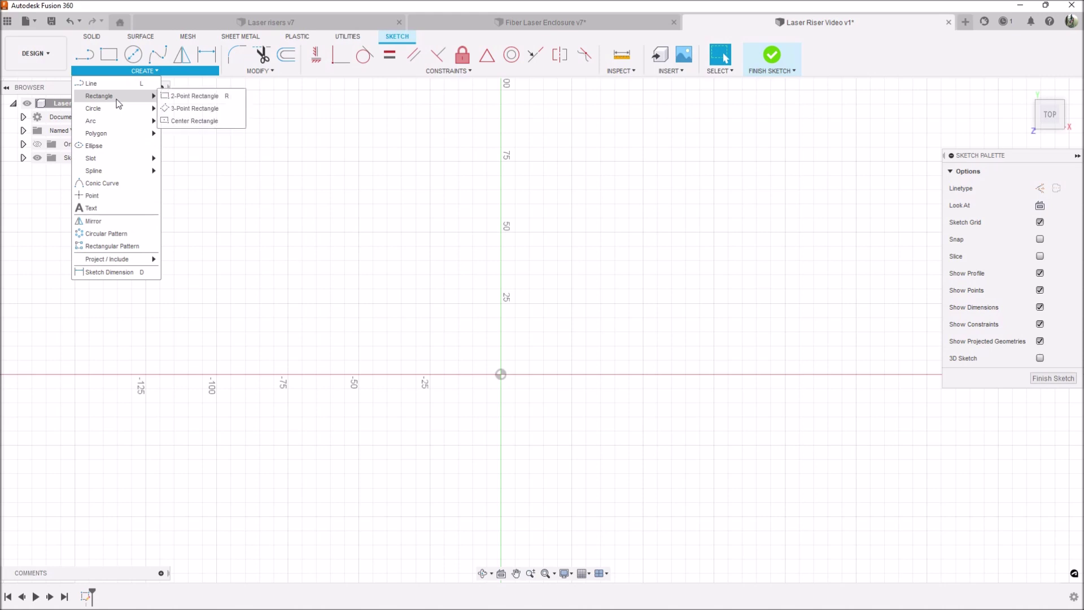
click(191, 120)
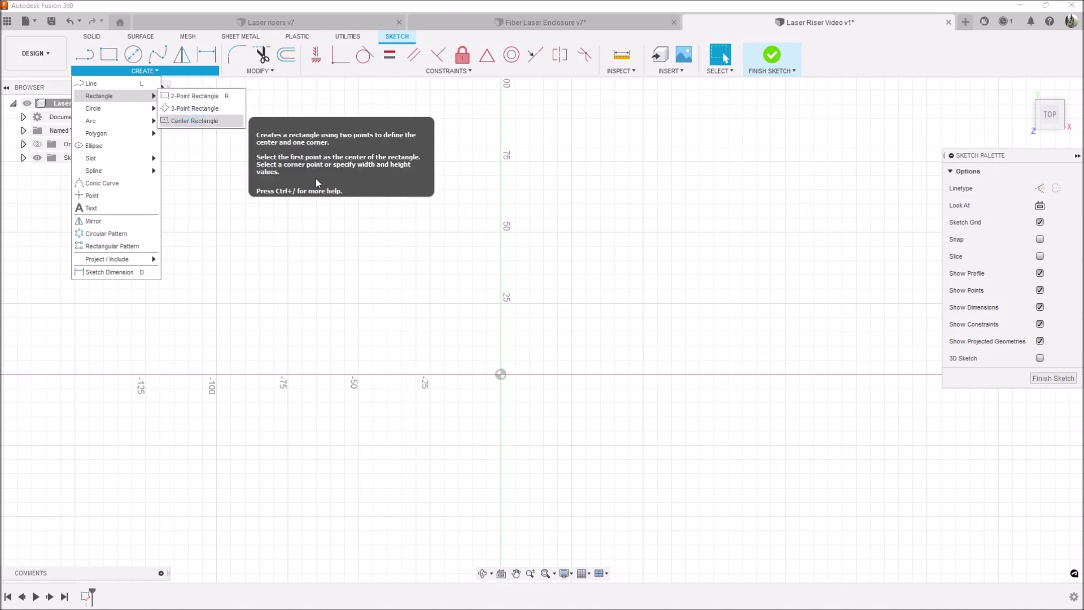
click(501, 373)
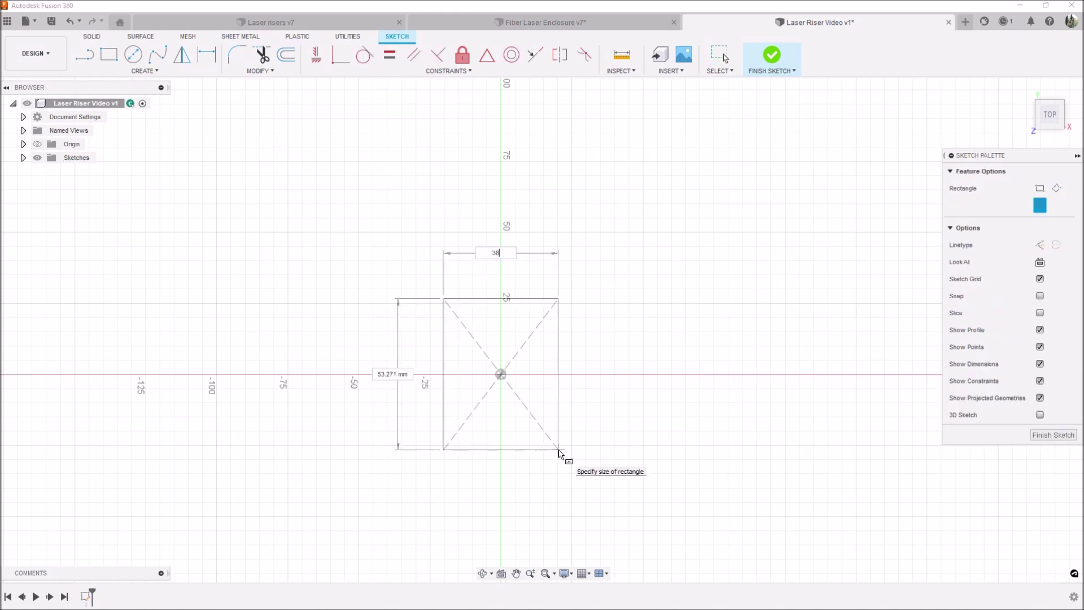
key(Tab)
key(Tab)
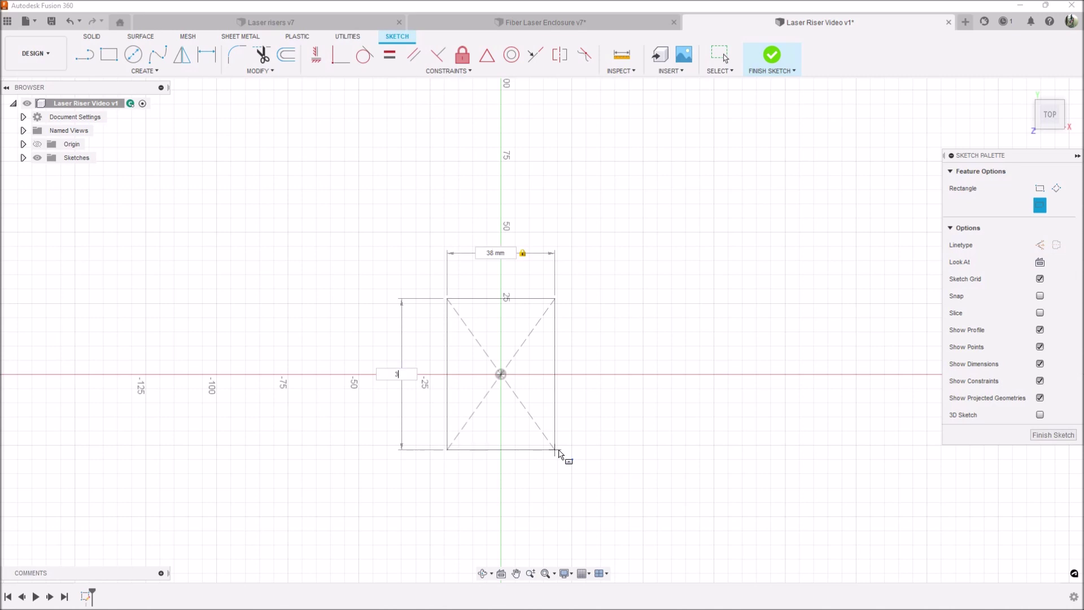
key(Tab)
click(558, 454)
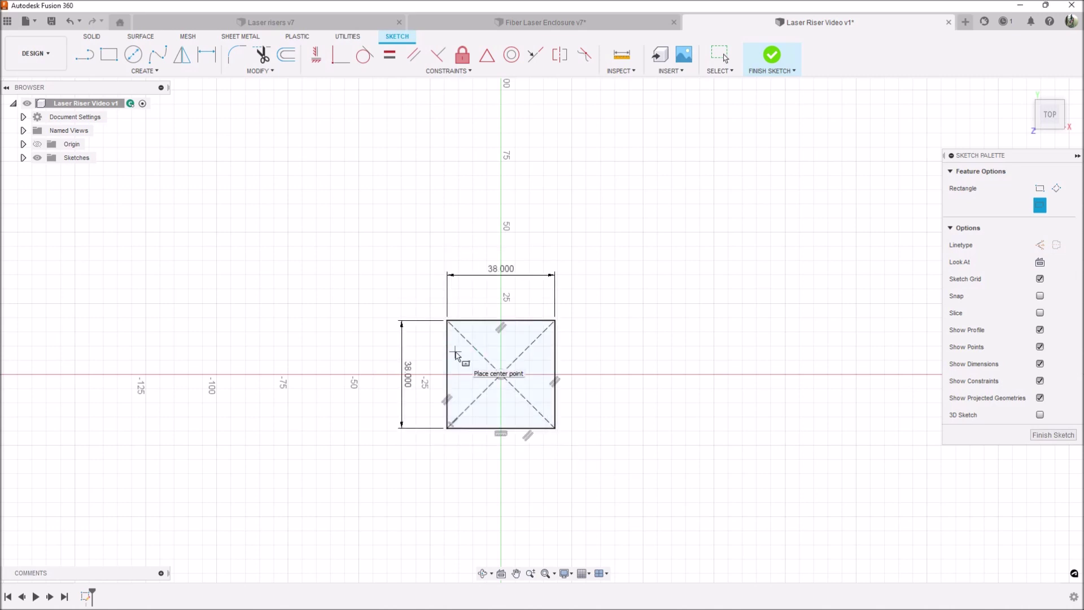
Draw a 4.2 mm diameter circle centred on the origin.
key(c)
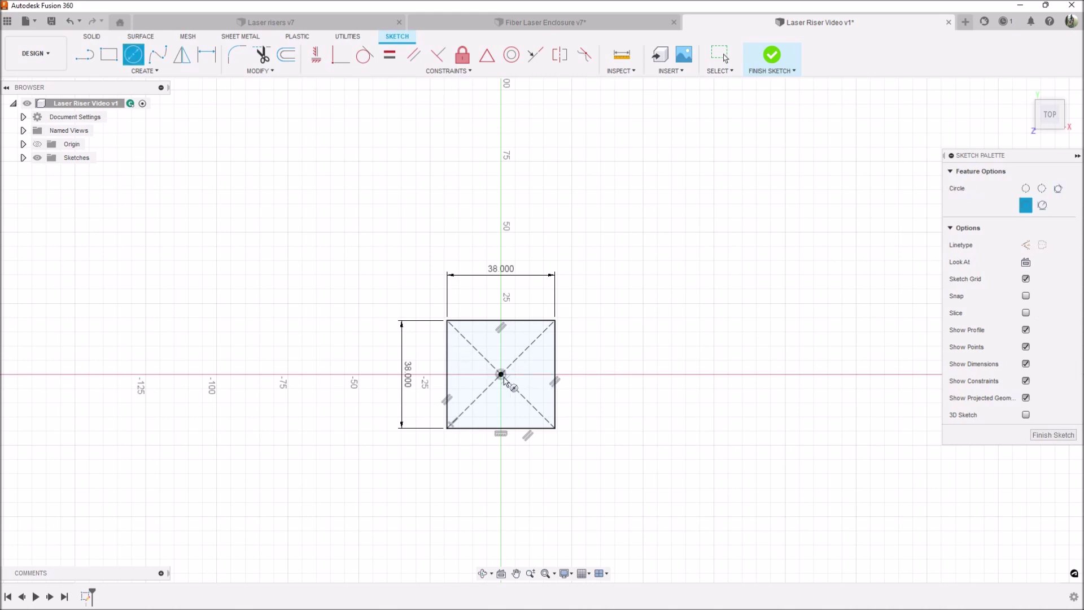
click(501, 375)
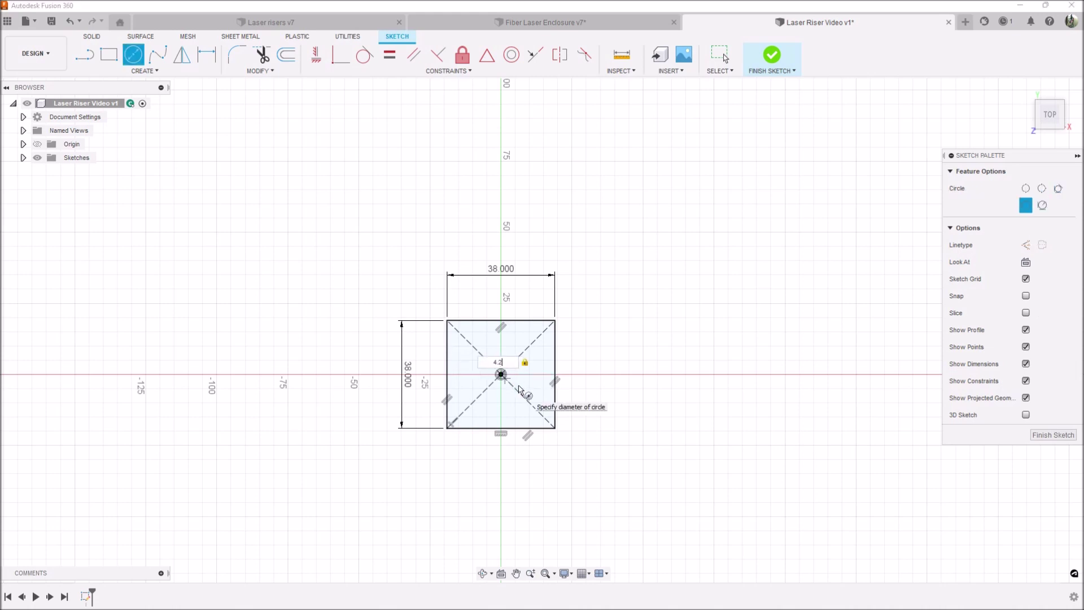
text(4.2)
key(Return)
key(Escape)
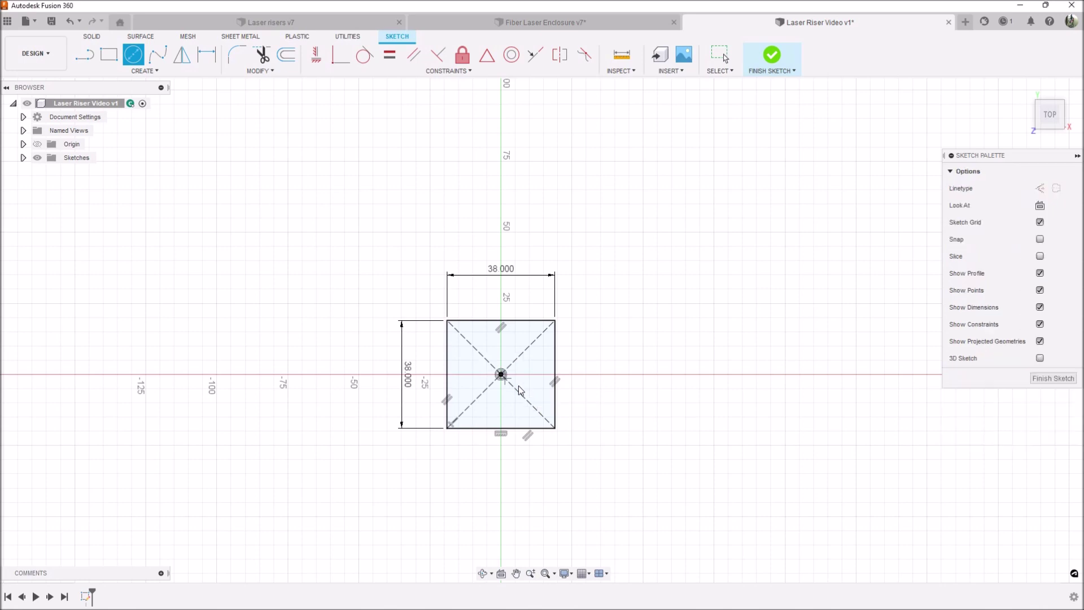
scroll(513, 385, up, 5)
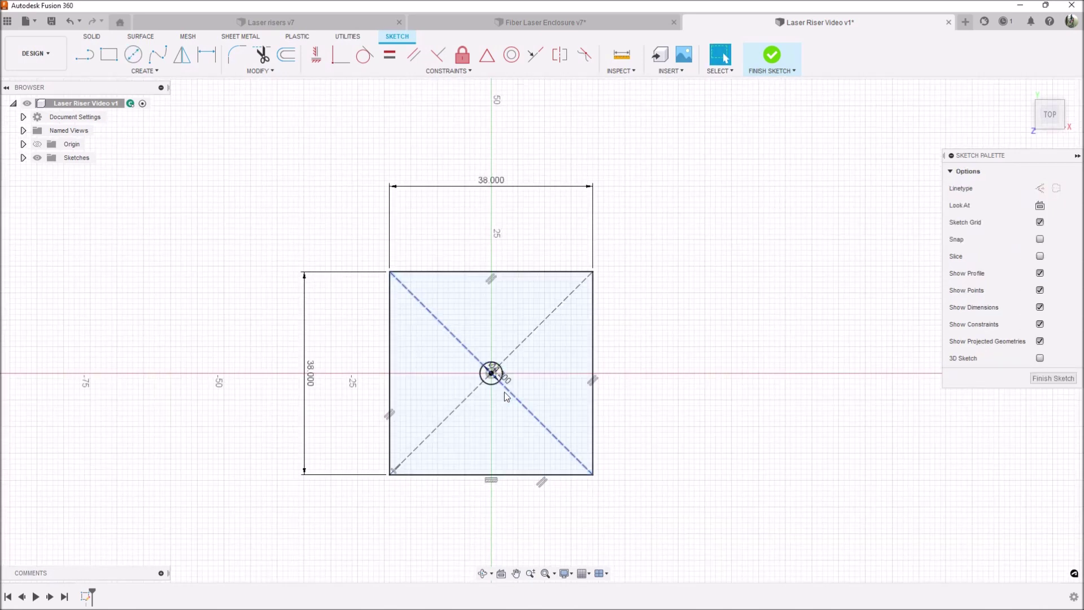
Add a concentric 16 mm diameter circle at the origin.
key(c)
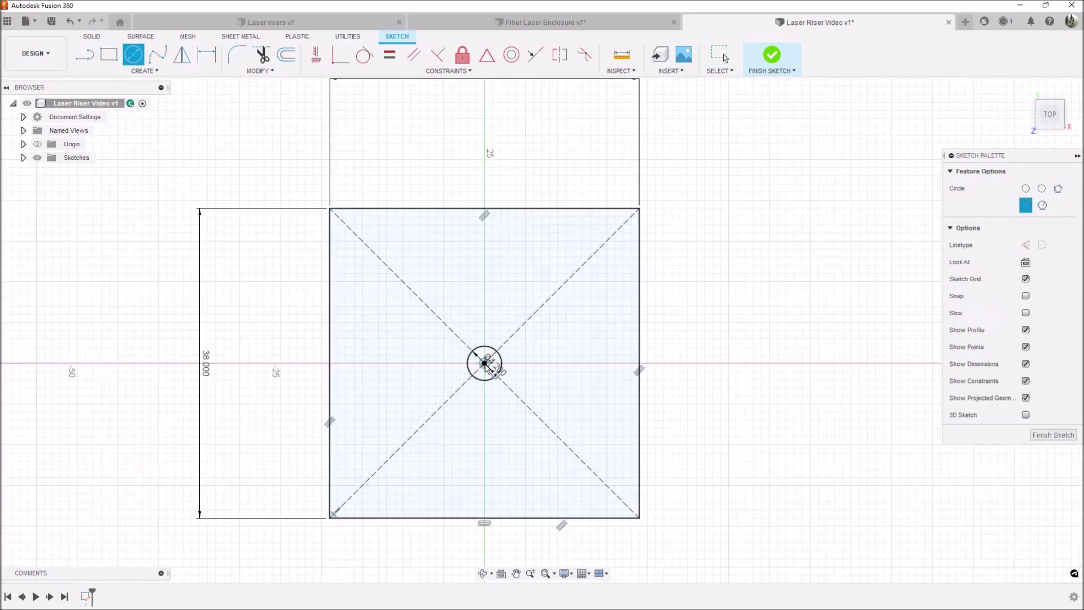
click(485, 363)
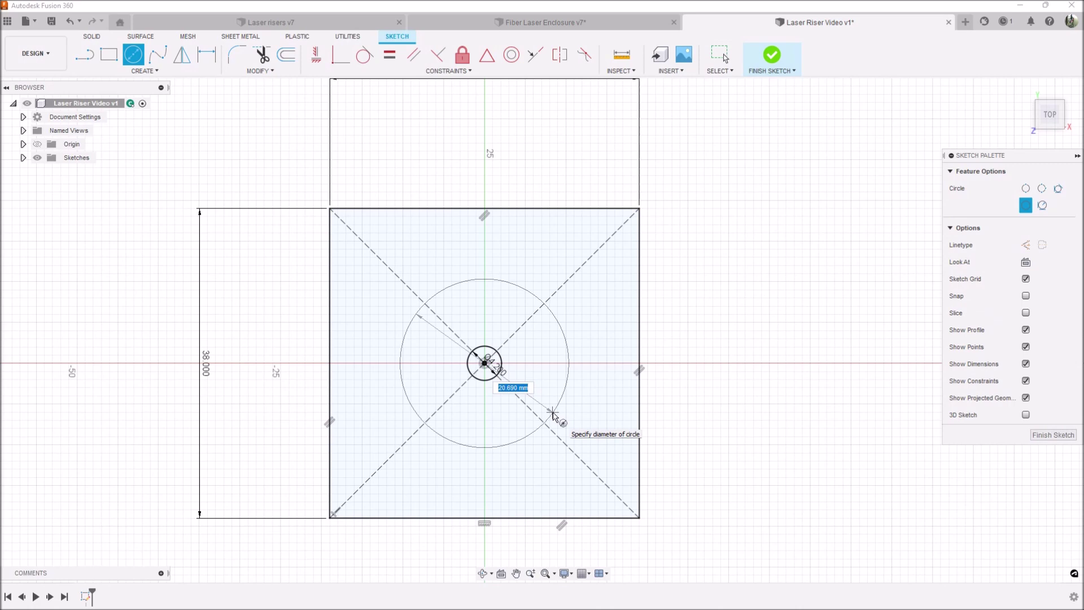
text(16)
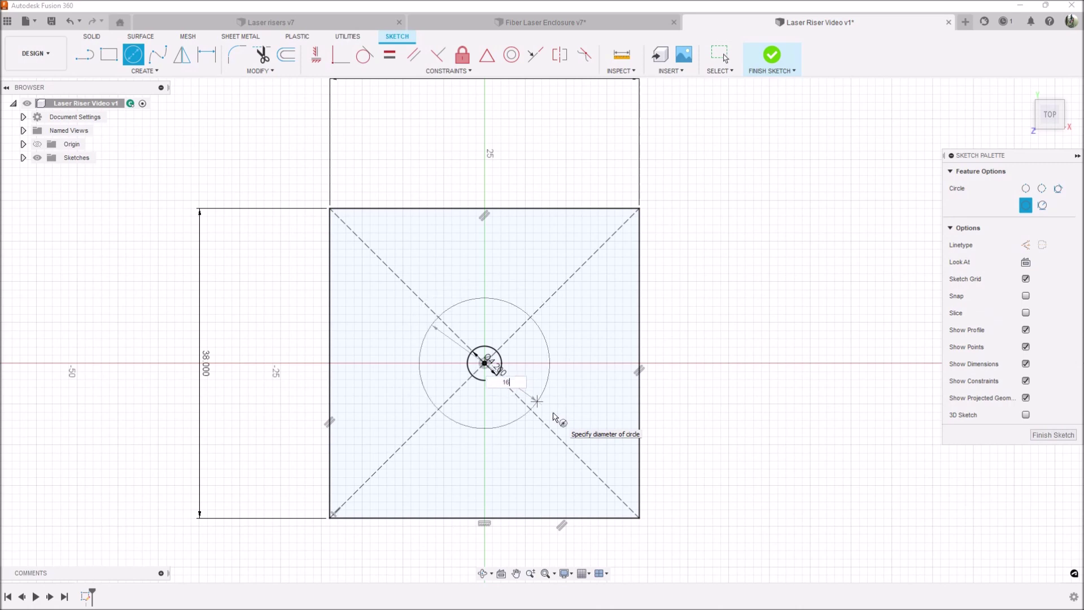
key(Return)
key(Escape)
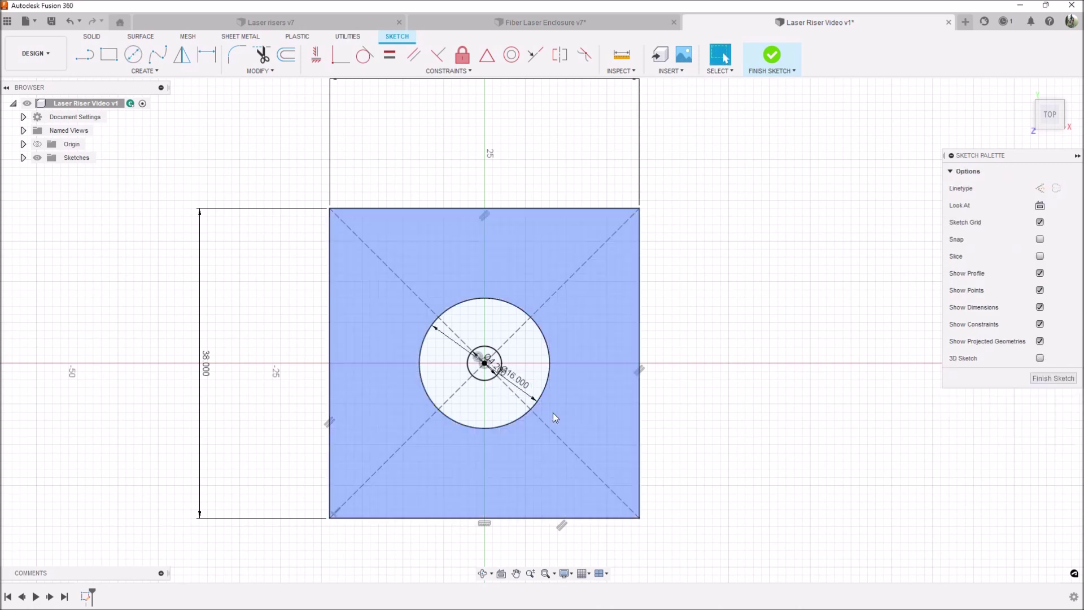
scroll(554, 412, up, 2)
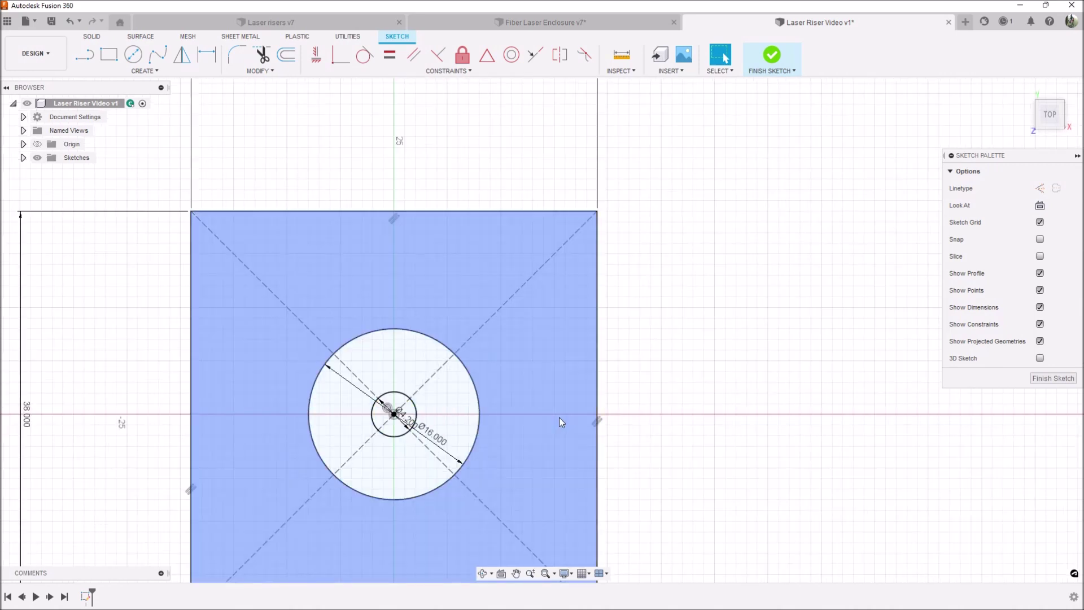
key(l)
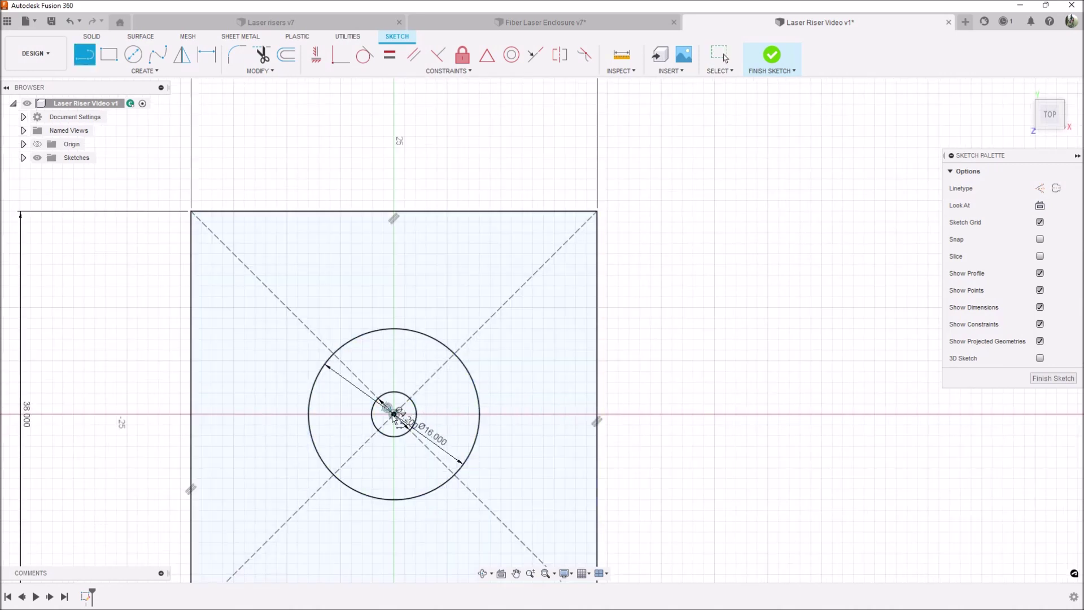
Draw a 2 mm offset at the square's top-right corner and a vertical line past the bottom.
click(393, 415)
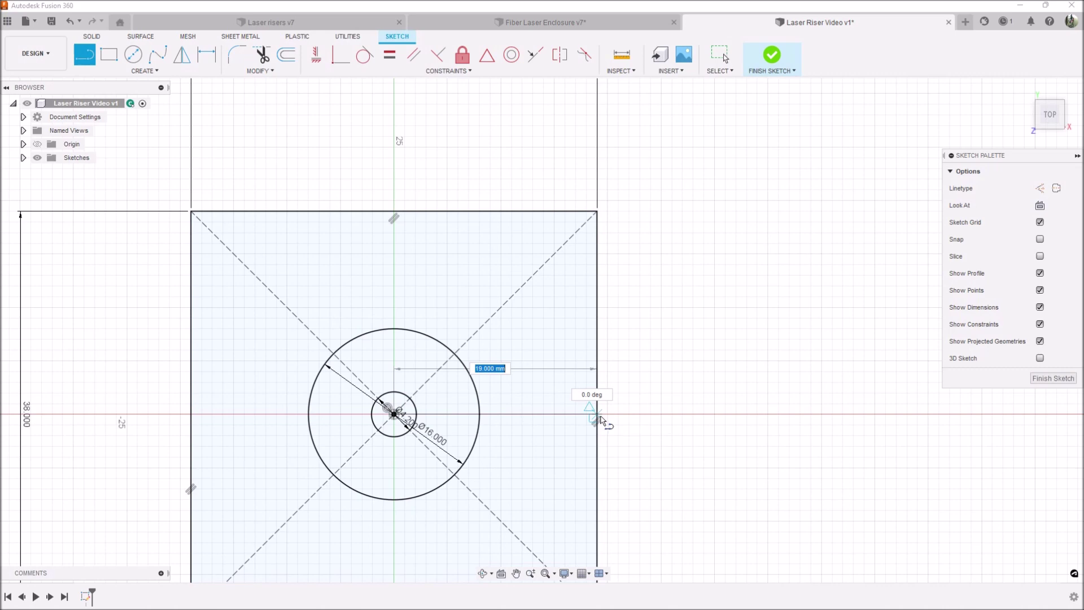
key(Escape)
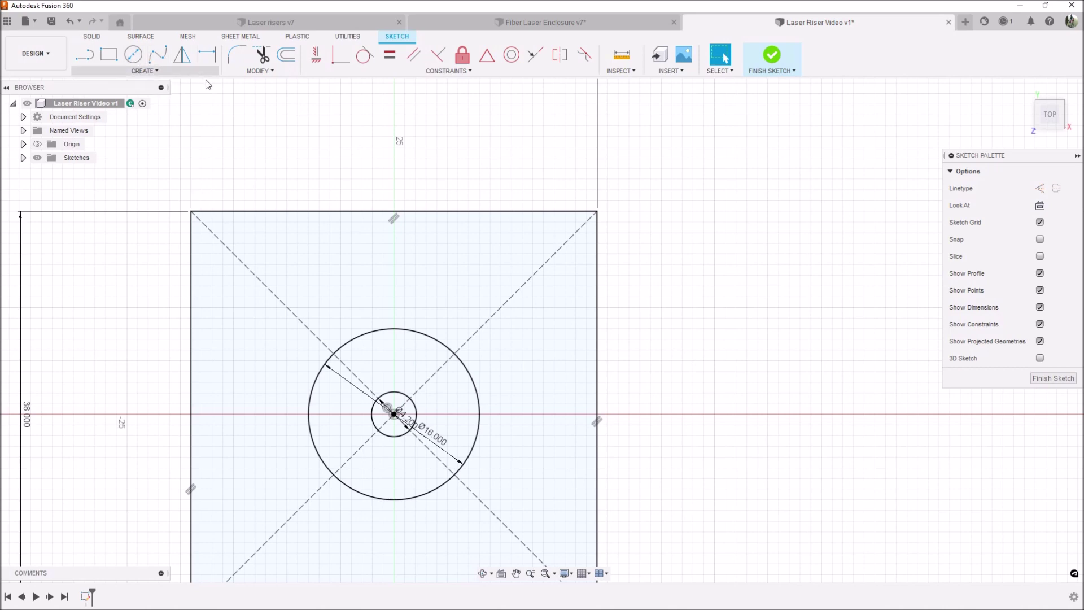
key(l)
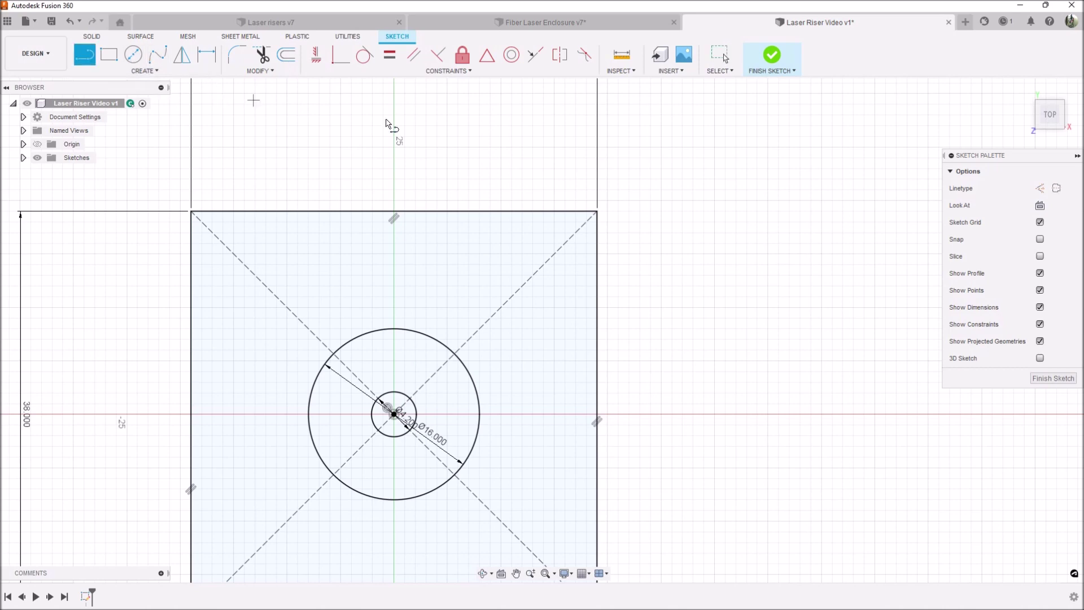
click(603, 213)
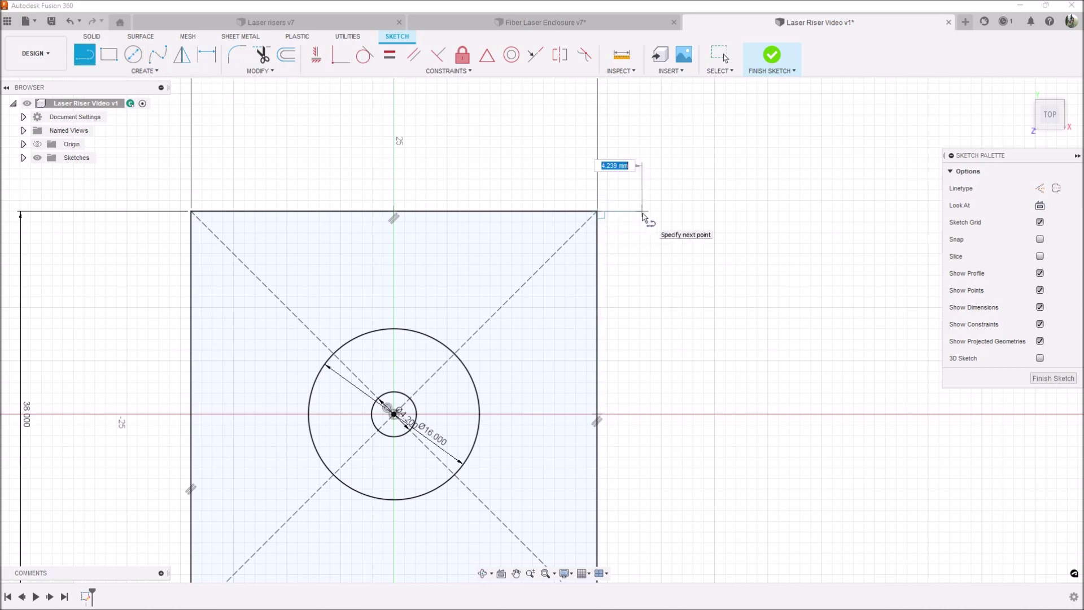
text(2)
key(Return)
scroll(589, 238, down, 3)
click(604, 466)
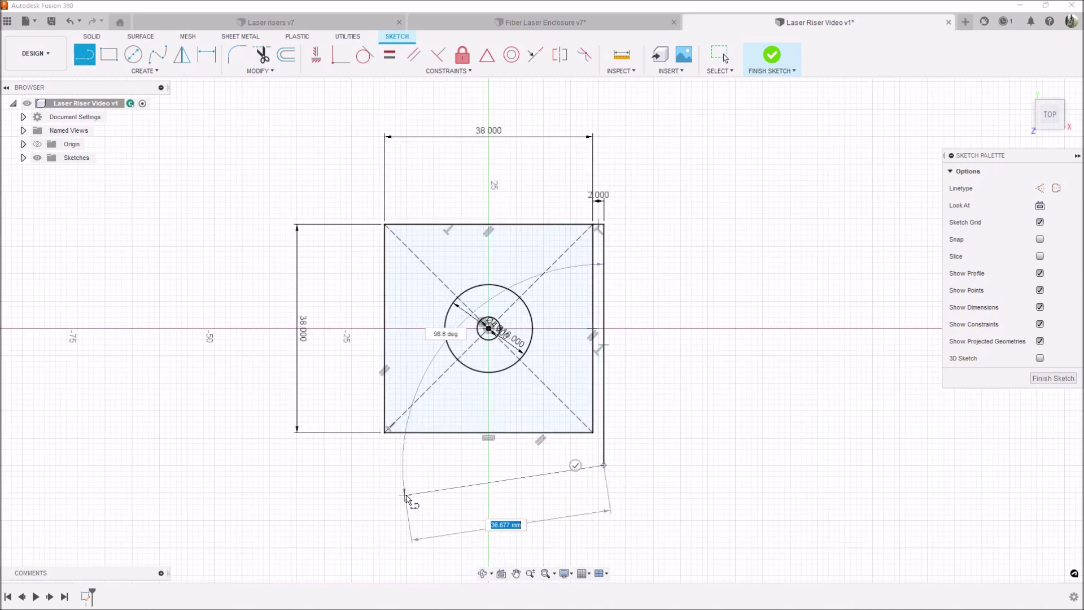
key(Escape)
Draw a 2 mm offset at the bottom-left corner and the bottom lip line to the right.
key(l)
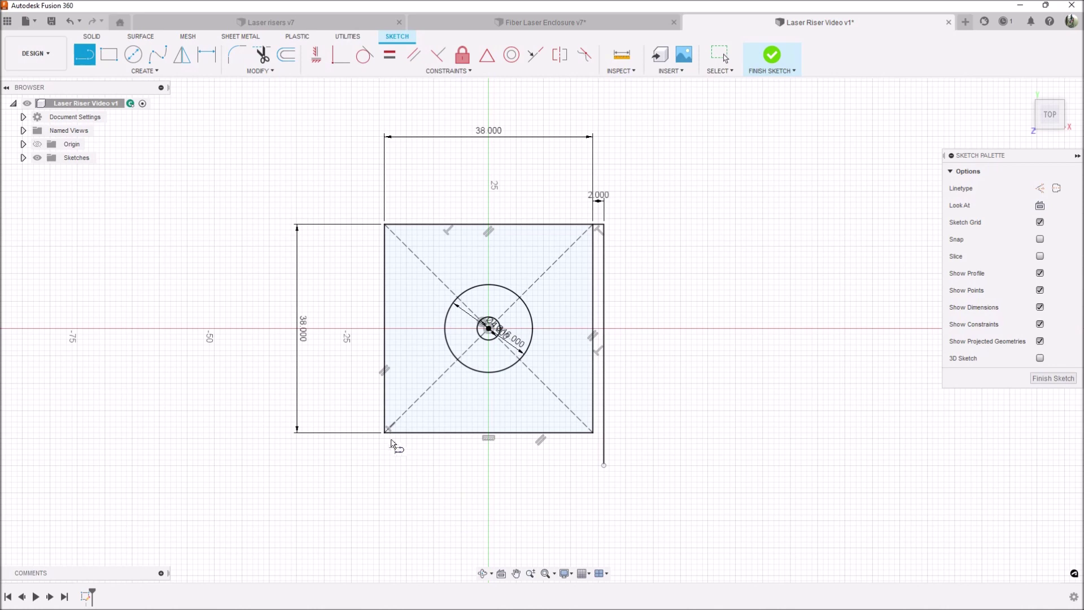
click(386, 434)
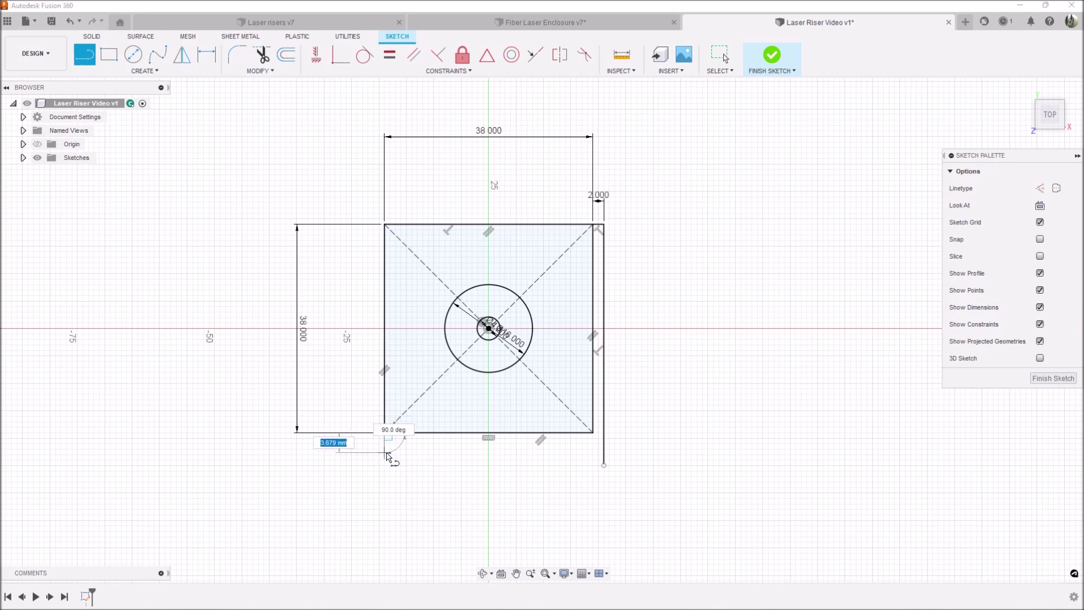
text(2)
key(Return)
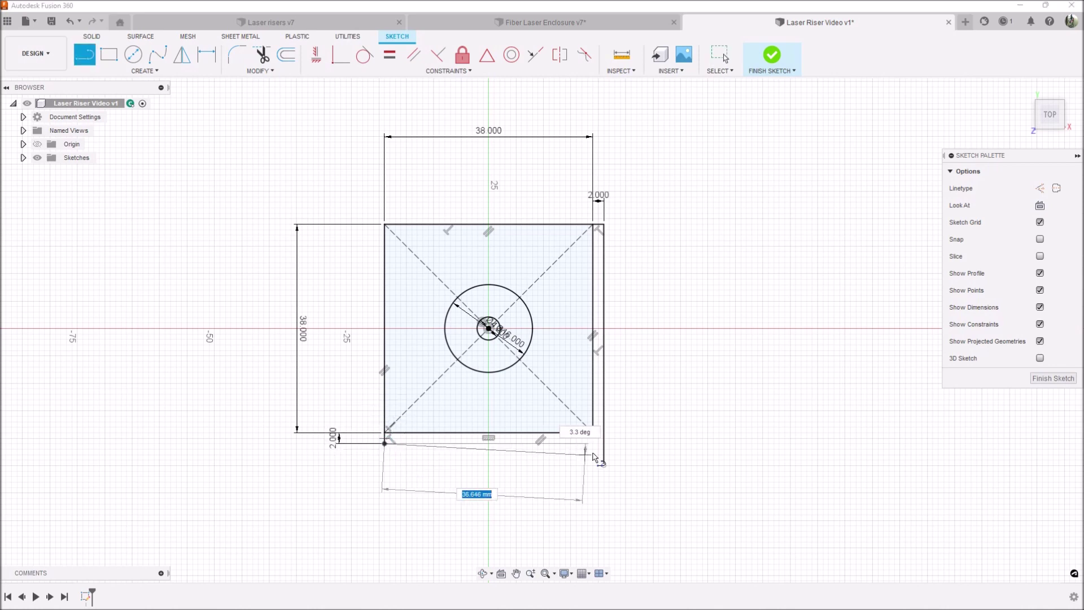
double_click(604, 444)
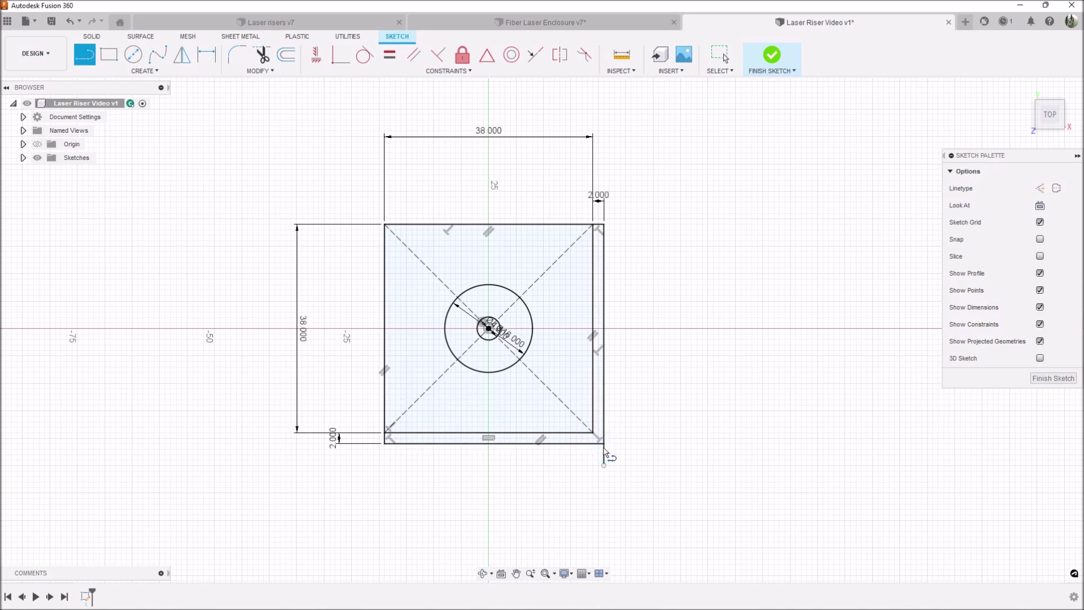
scroll(637, 472, up, 3)
Trim away the overhanging vertical stub below the lip.
key(t)
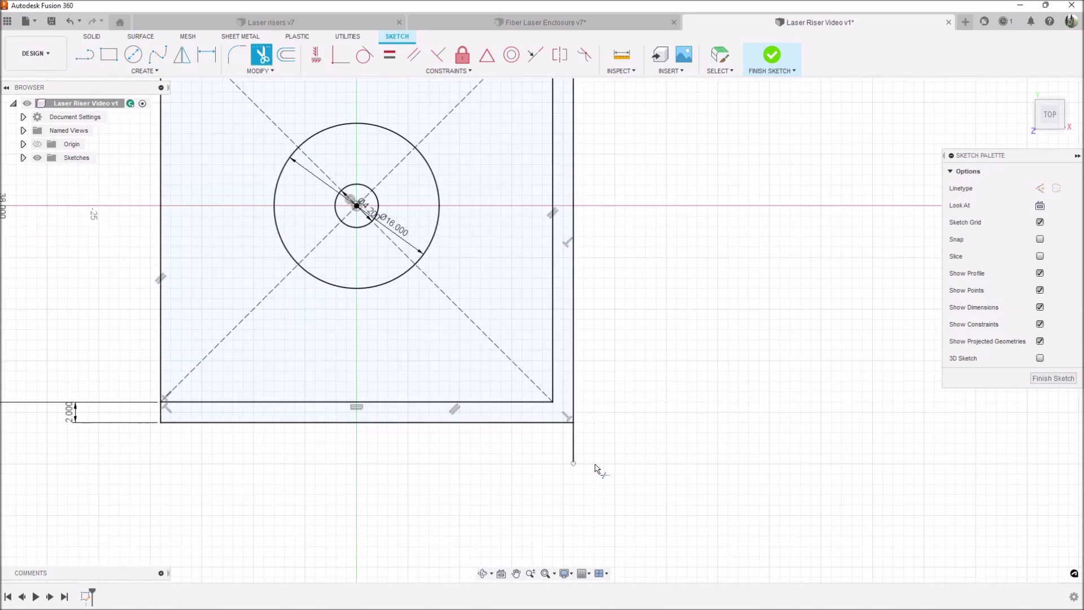
click(575, 455)
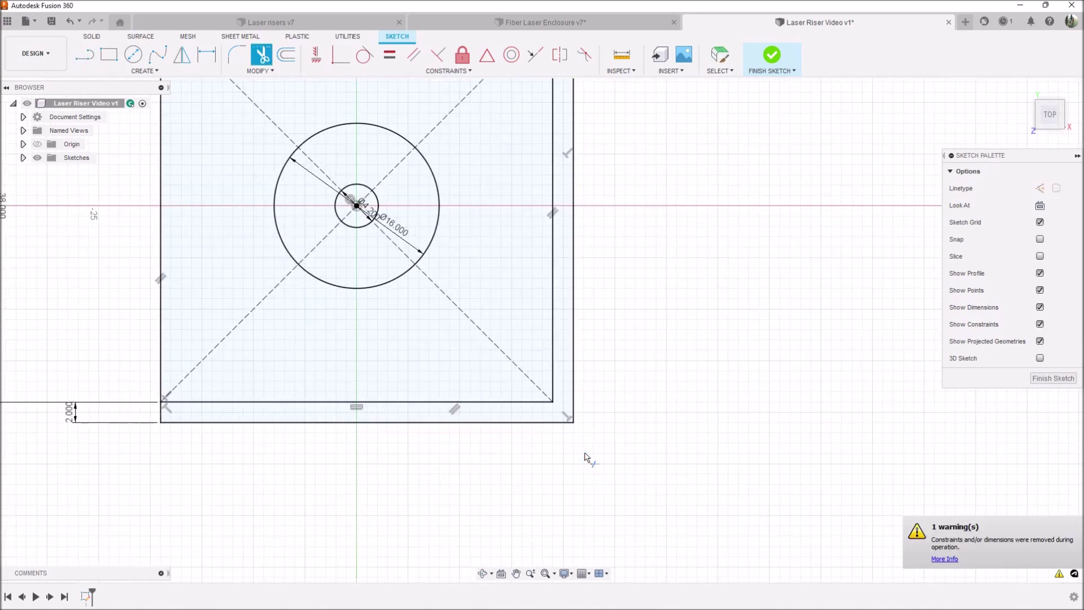
scroll(587, 468, down, 2)
click(237, 55)
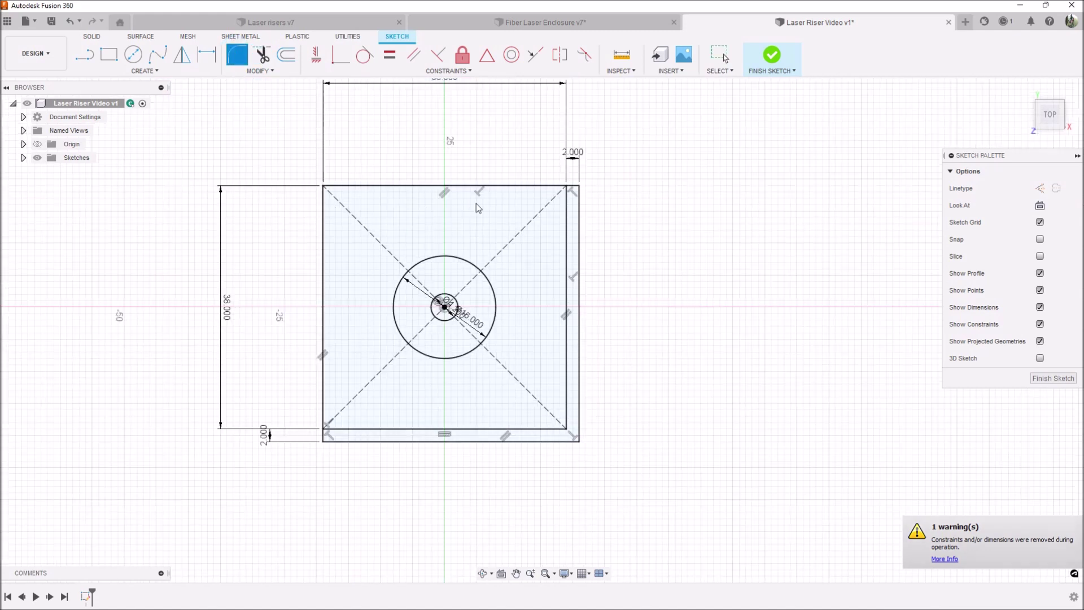
Round the lip's inner and outer bottom-right corners with 5 mm fillets.
click(568, 394)
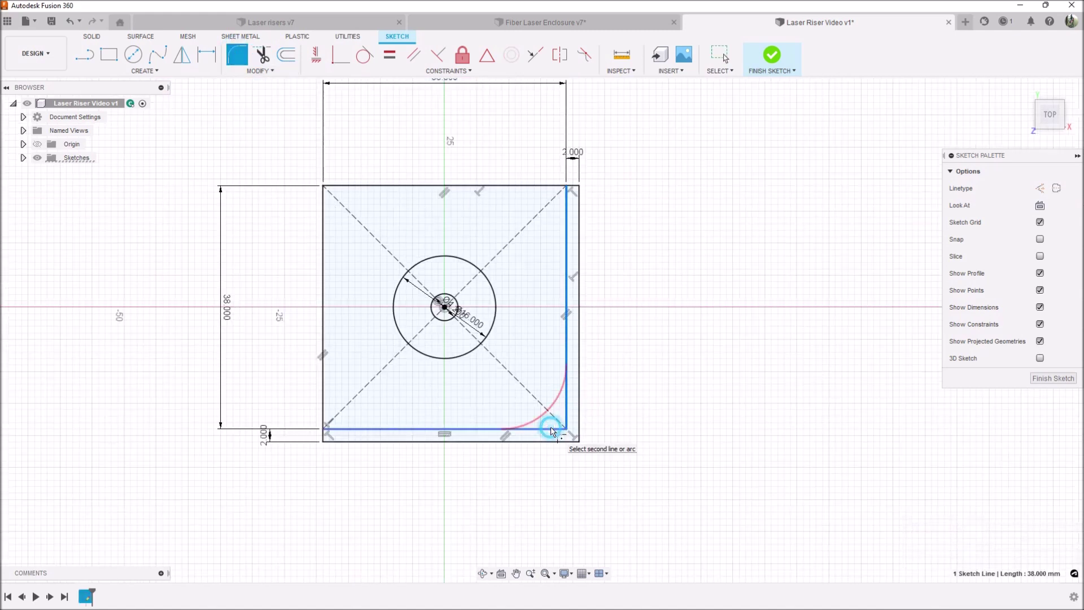
click(551, 429)
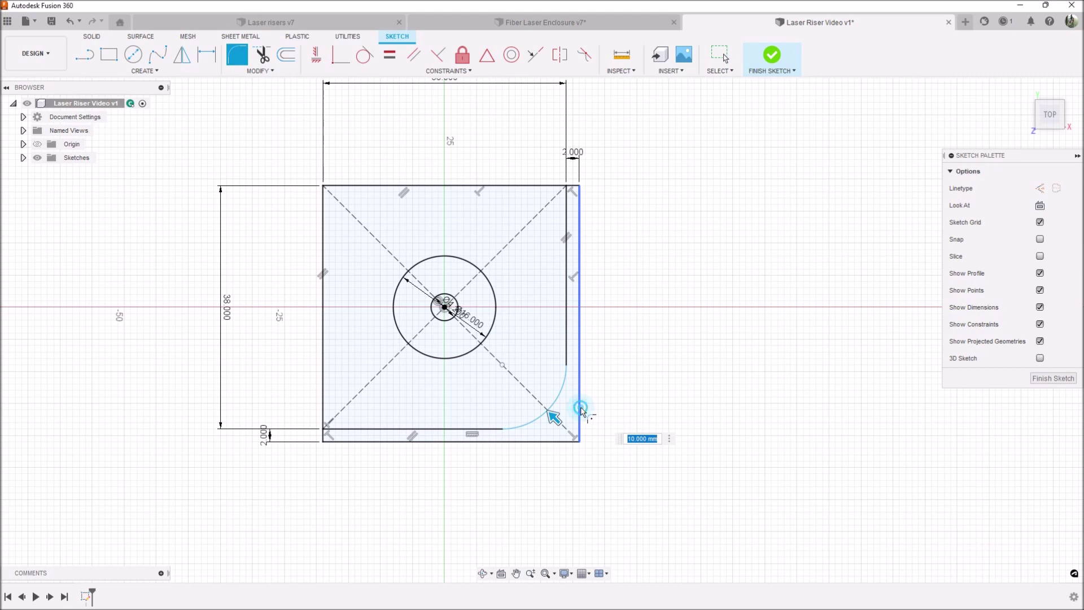
key(Return)
click(579, 427)
click(562, 441)
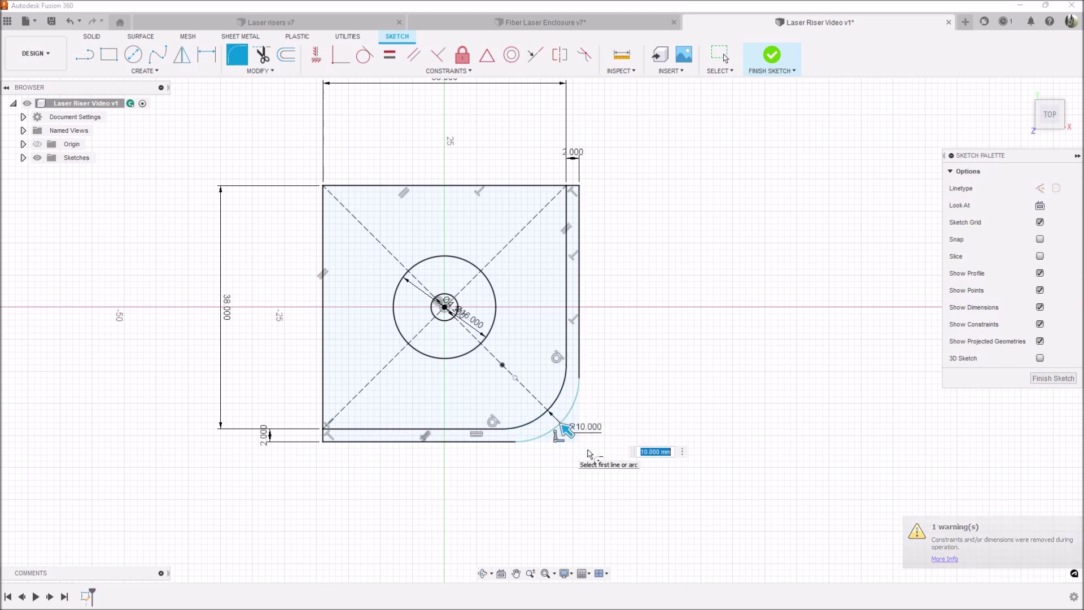
text(5)
key(Return)
key(Escape)
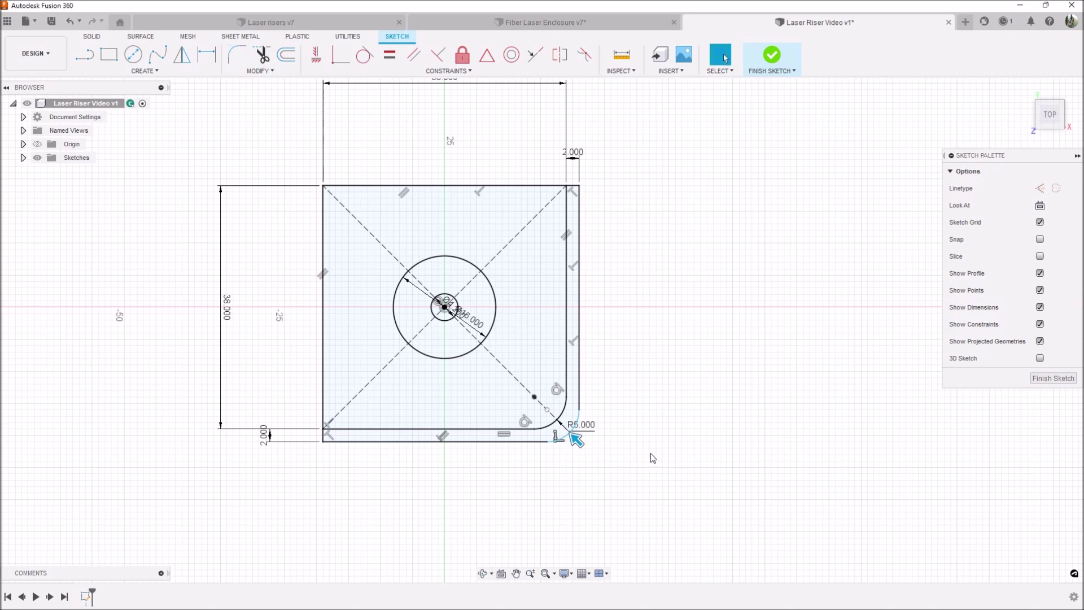
scroll(522, 263, down, 3)
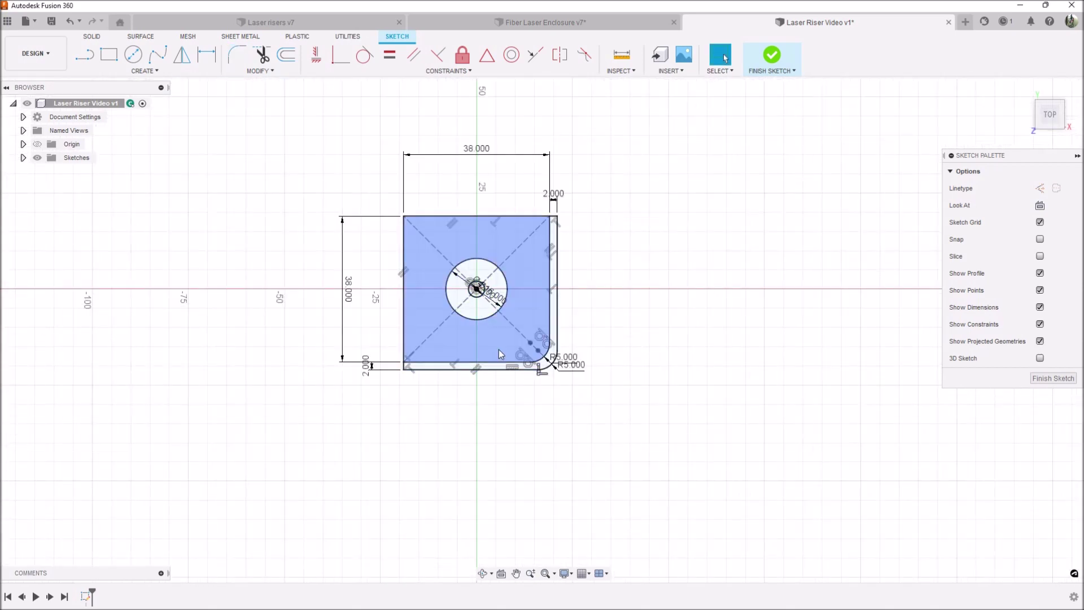
scroll(506, 284, up, 2)
scroll(506, 284, up, 2)
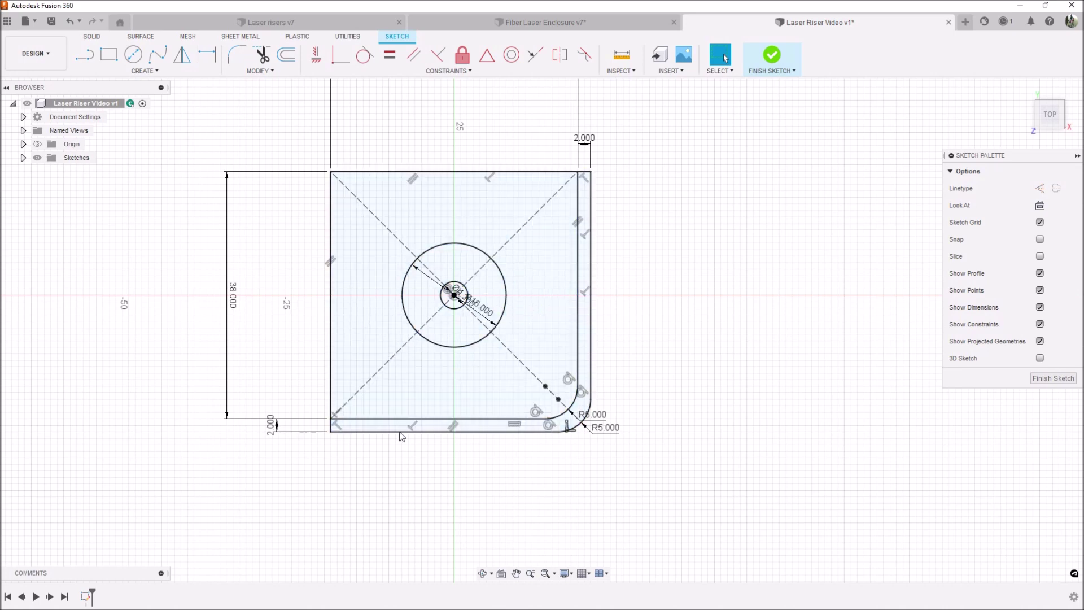
scroll(412, 397, down, 4)
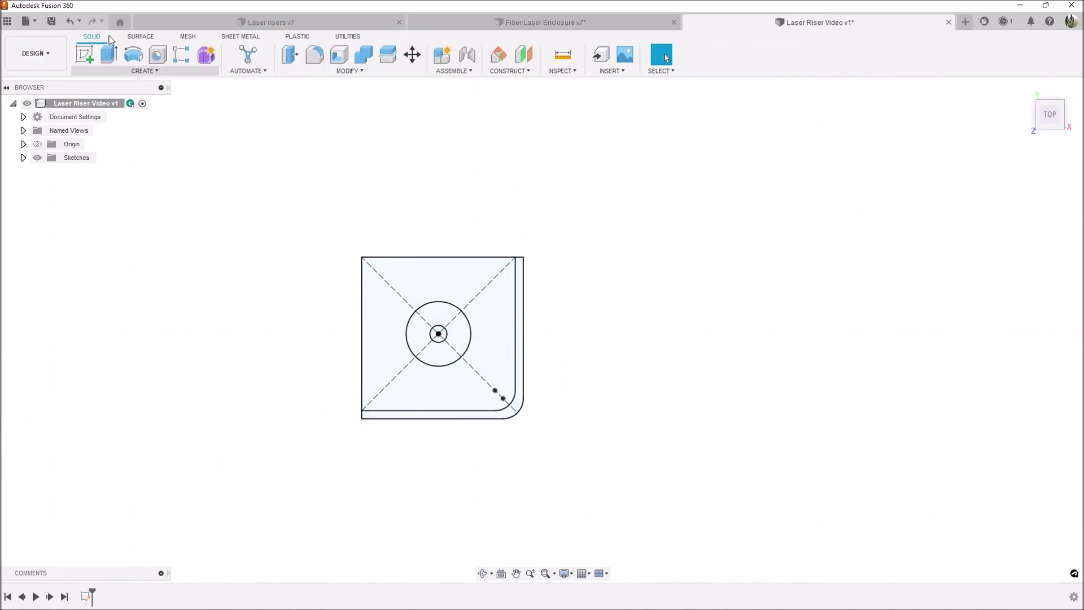
Extrude the outer strip and inner square profiles 85 mm into a new body.
click(108, 55)
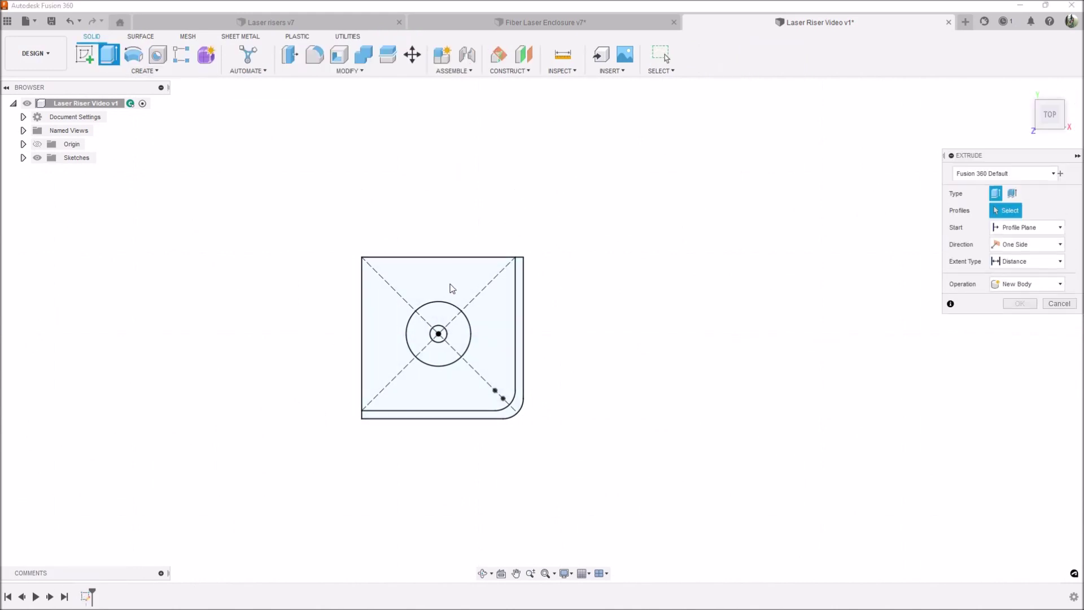
click(522, 285)
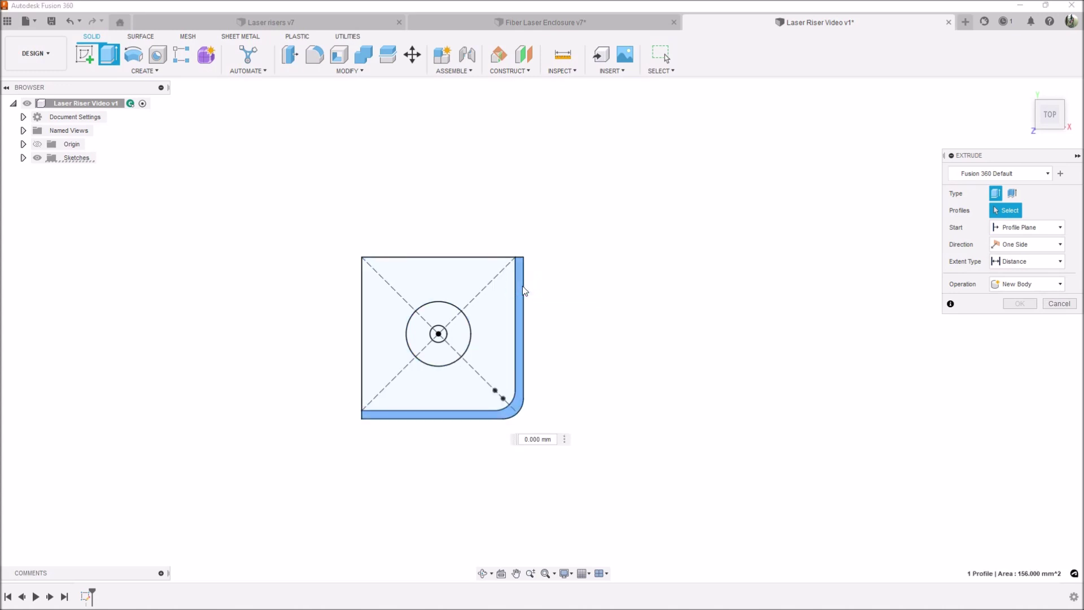
click(500, 295)
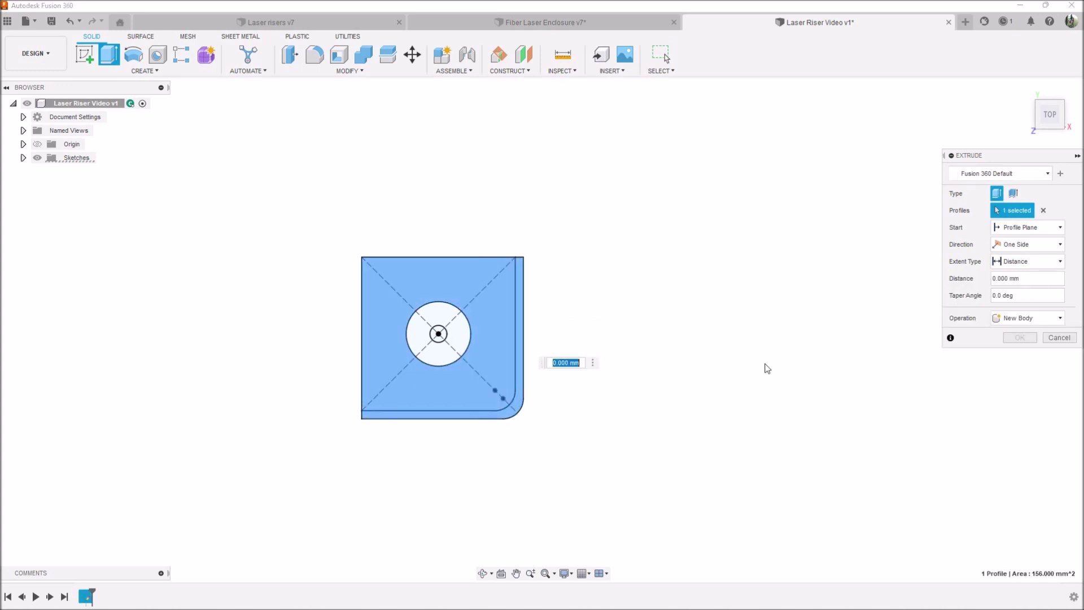
drag(486, 361, 435, 150)
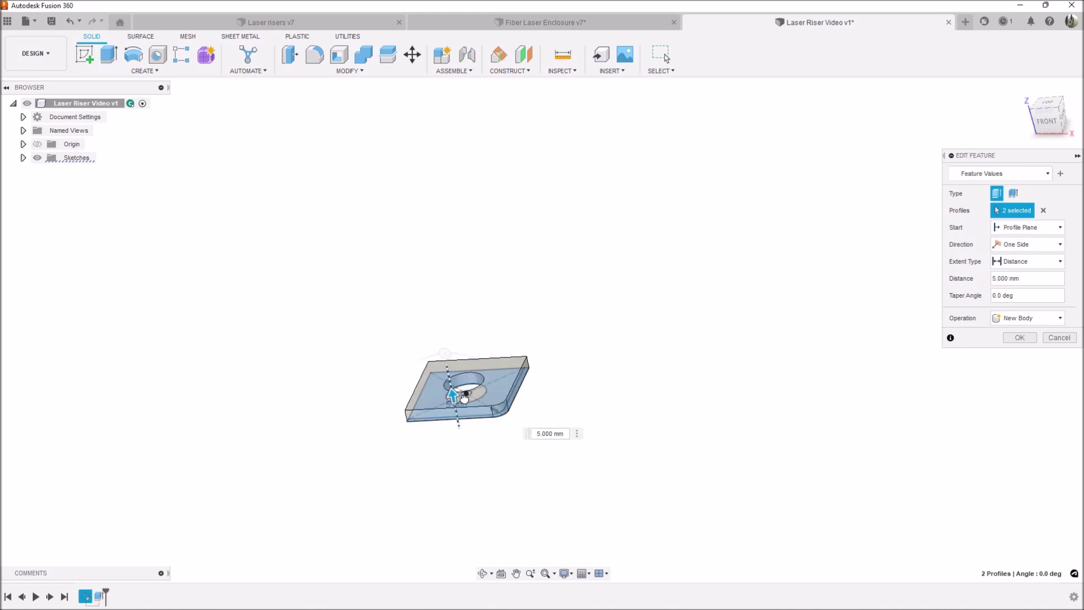
drag(464, 398, 416, 214)
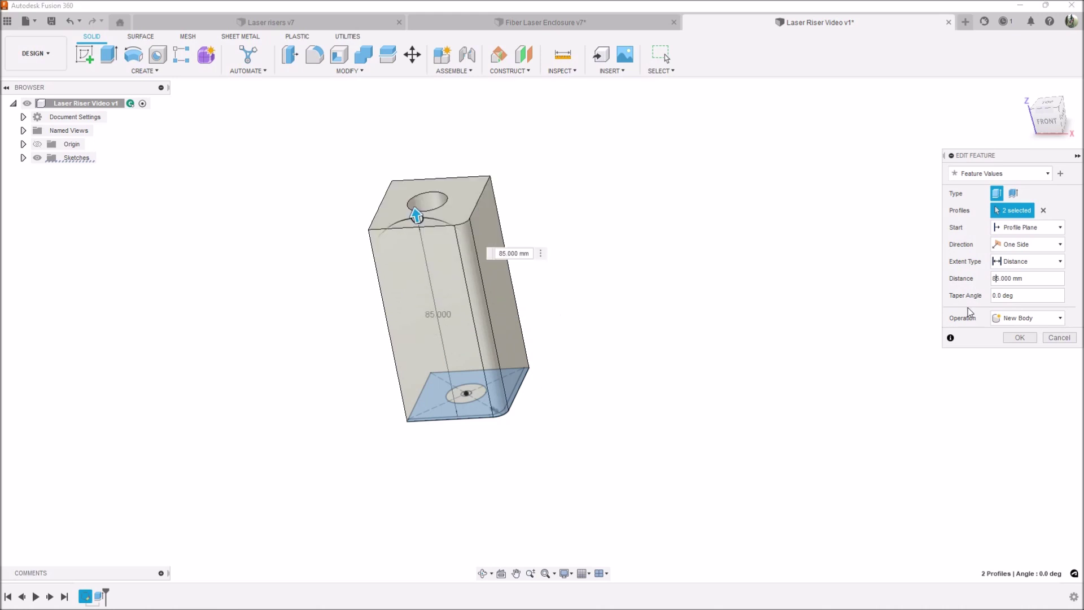
key(Return)
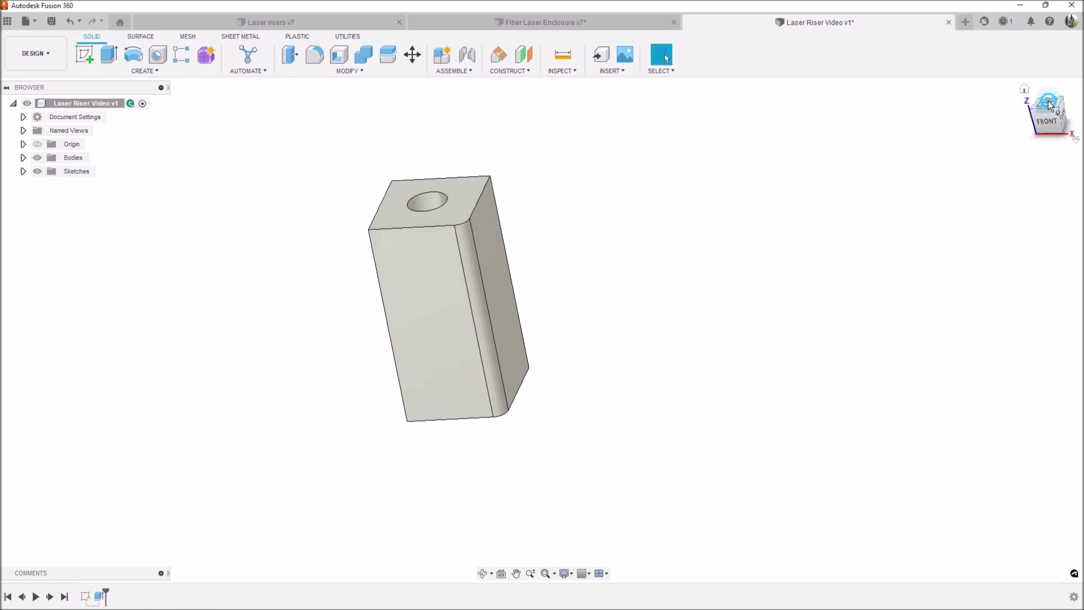
click(1048, 101)
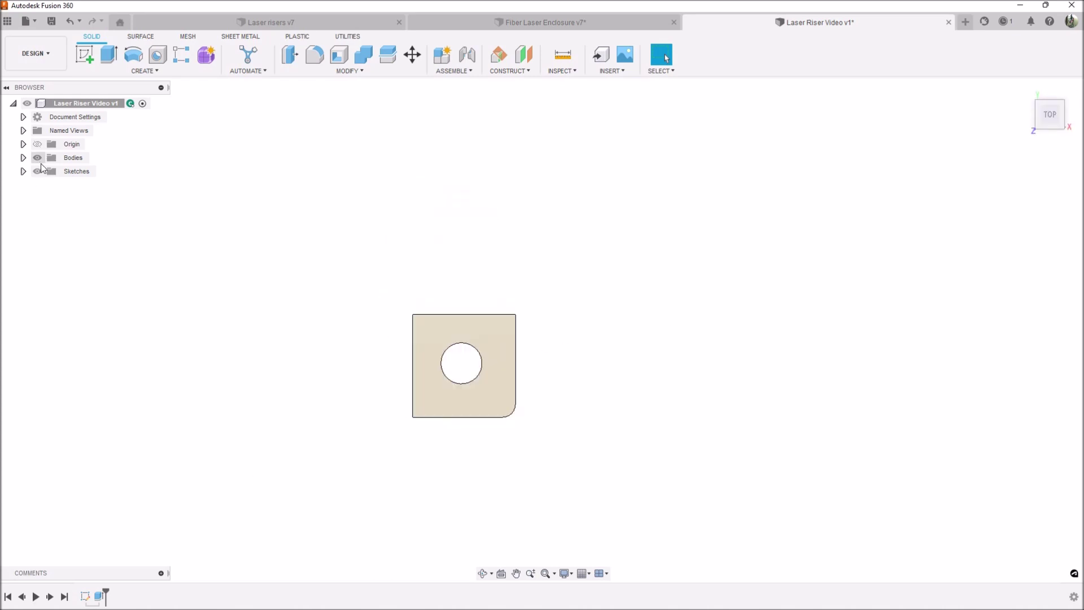
Show Sketch1 and select its circle profile for a new extrusion.
click(24, 171)
click(47, 185)
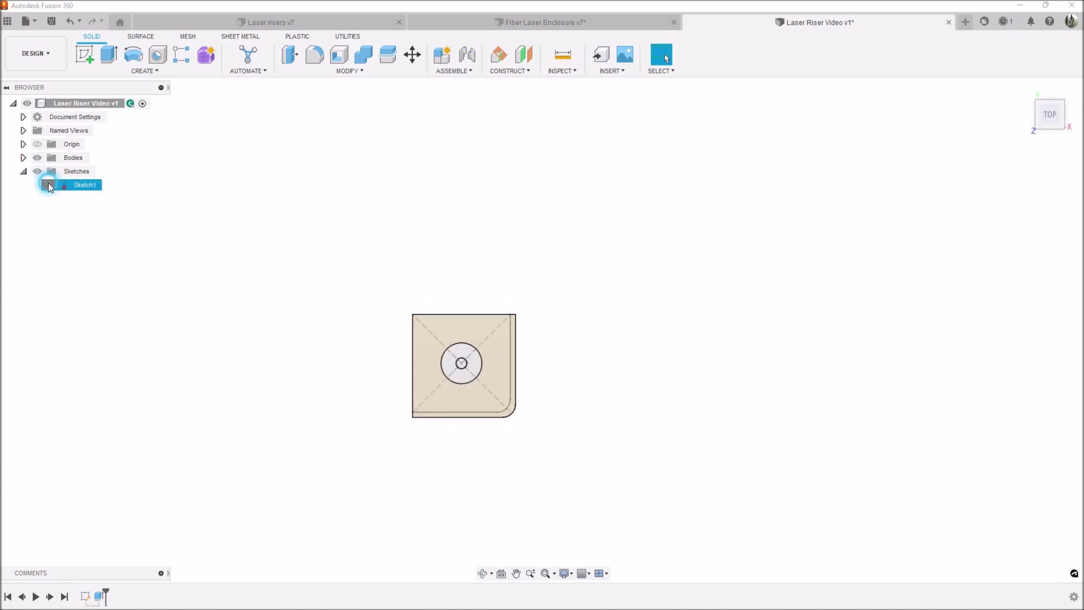
click(108, 54)
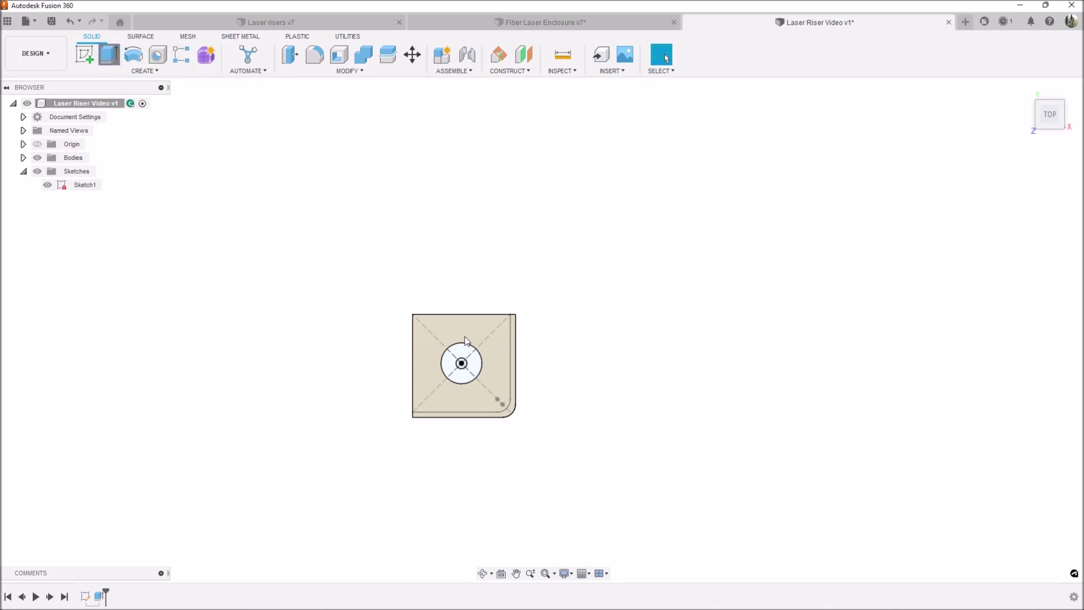
click(477, 365)
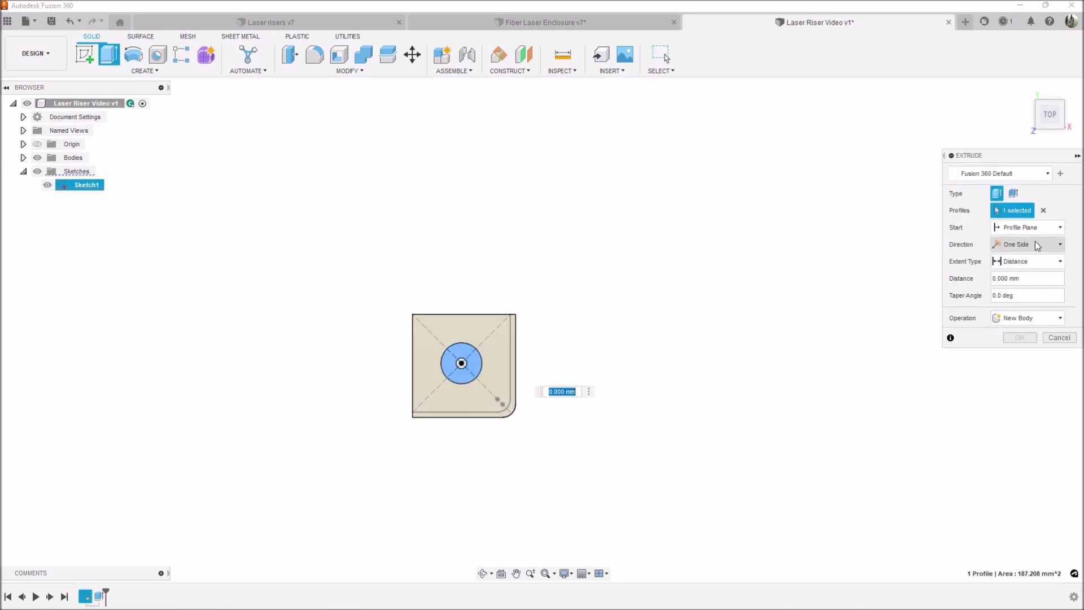
Extrude the circle 5 mm as a join, starting from an 80 mm offset.
click(1051, 233)
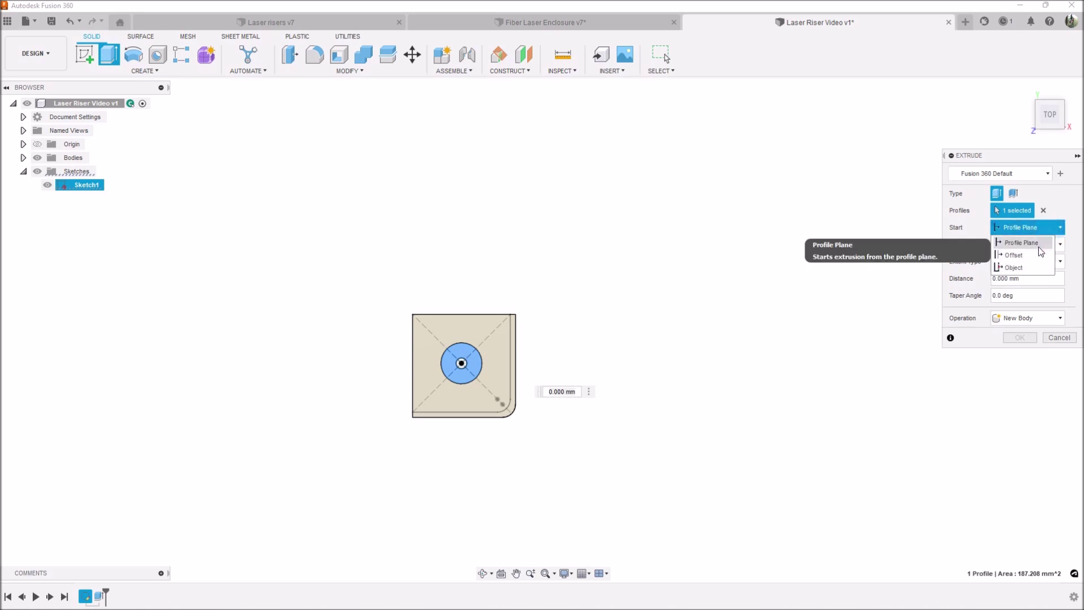
click(1033, 252)
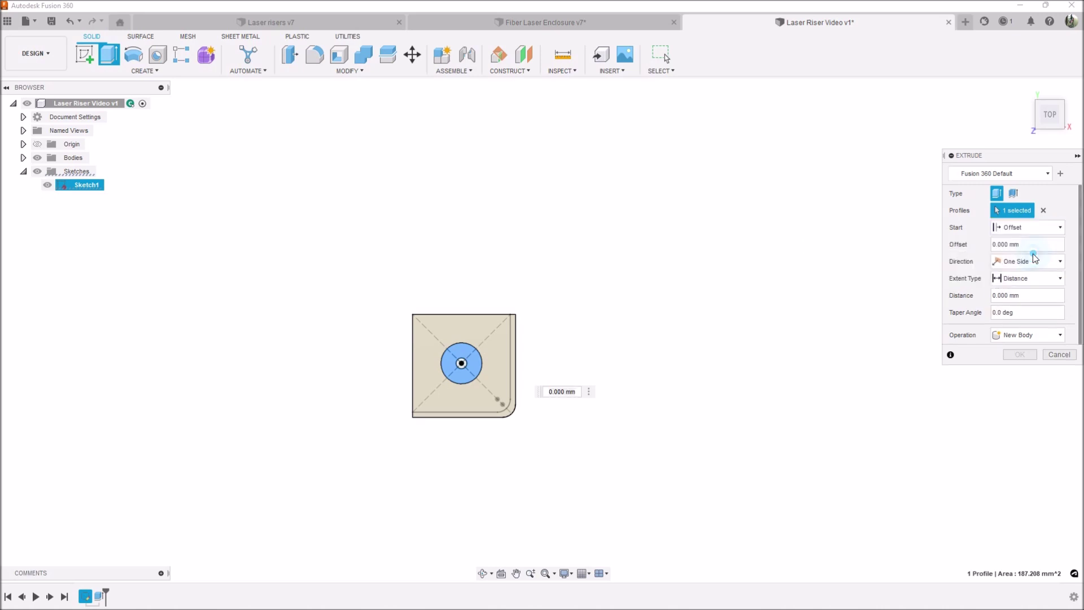
click(995, 245)
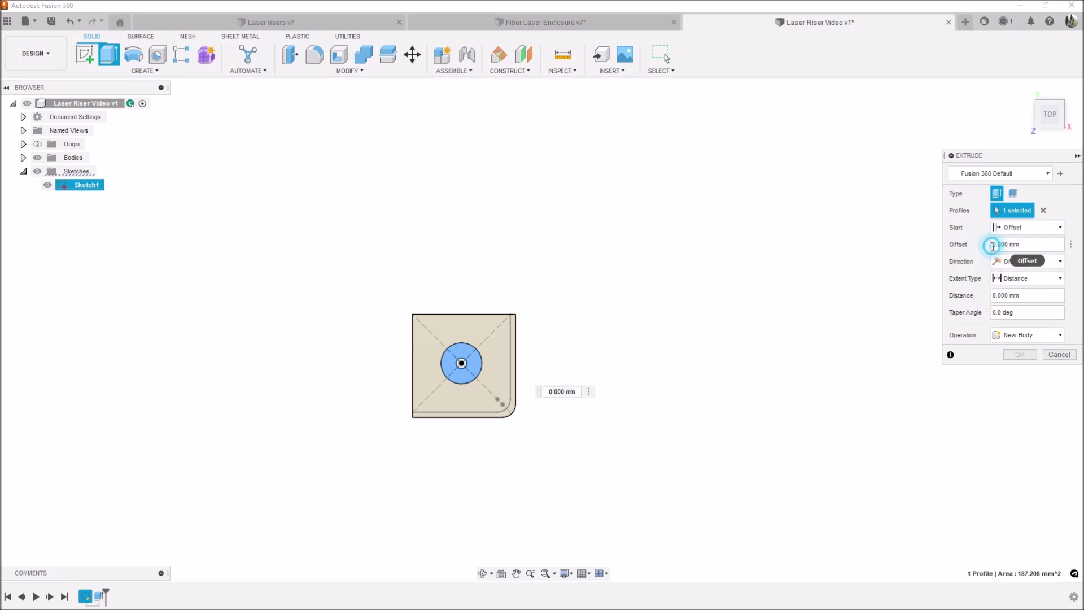
text(8)
key(Tab)
mouse_move(542, 330)
shift+middle_down()
mouse_move(542, 395)
mouse_move(542, 338)
shift+middle_up()
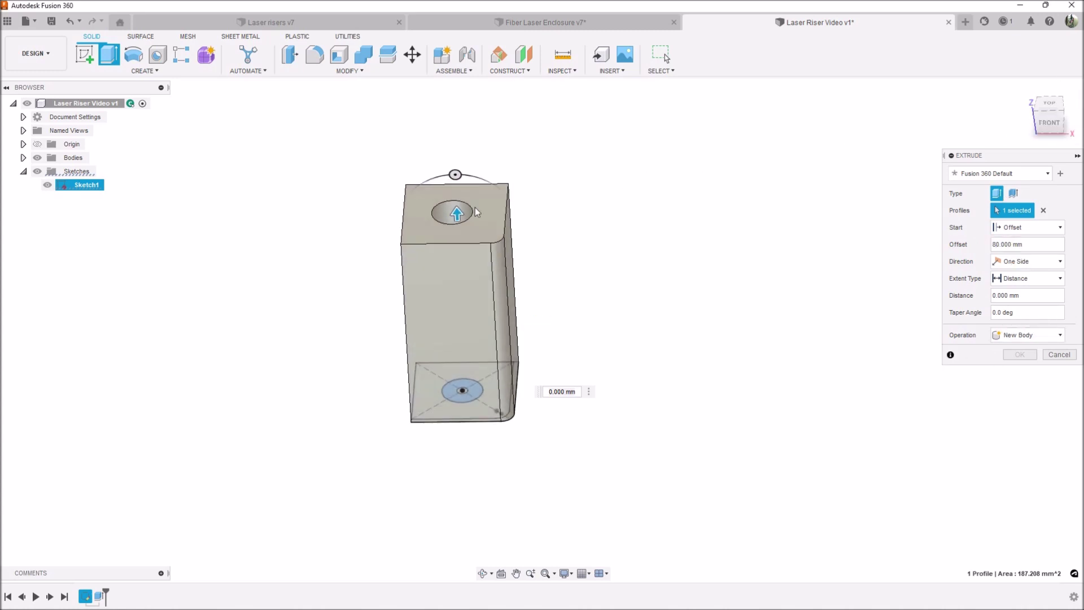
drag(464, 220, 531, 241)
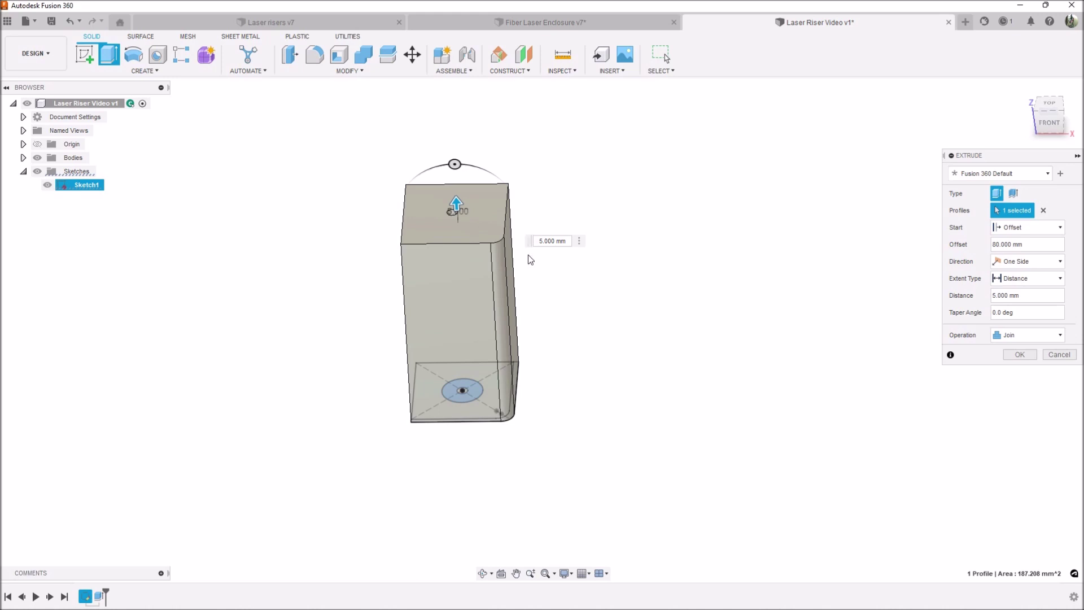
click(1025, 358)
shift+middle_drag(1025, 357, 666, 57)
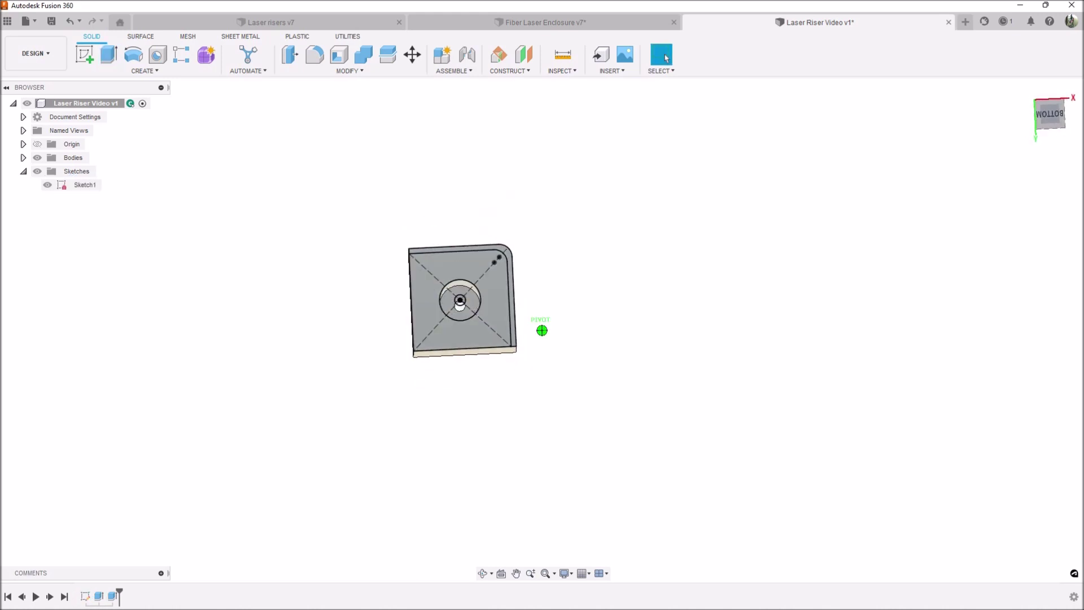
click(1050, 115)
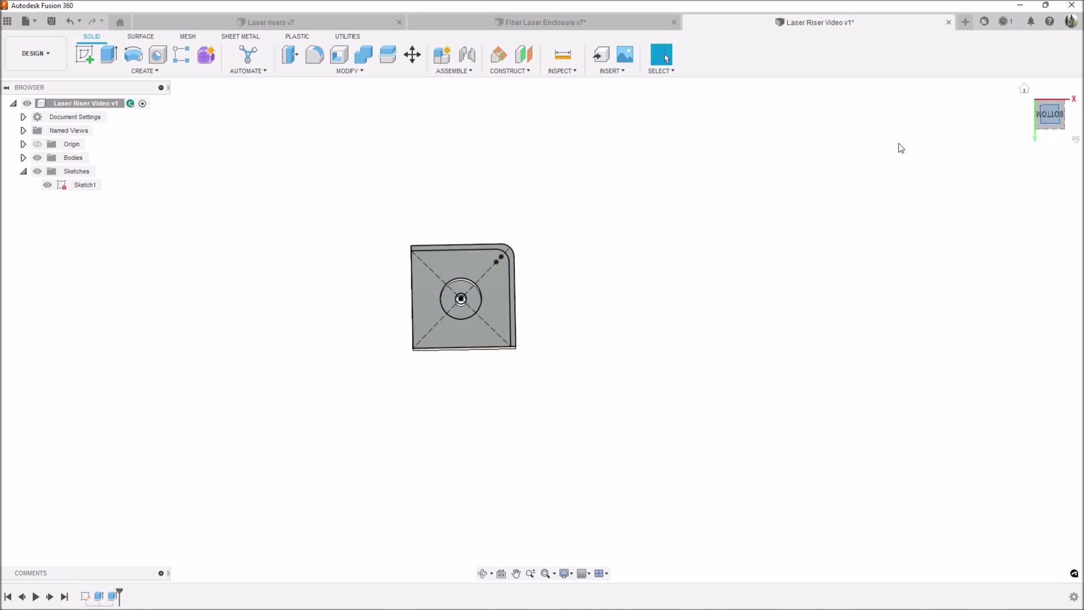
Cut the outer rim profile into the base, setting the cut distance to 23 mm.
click(112, 55)
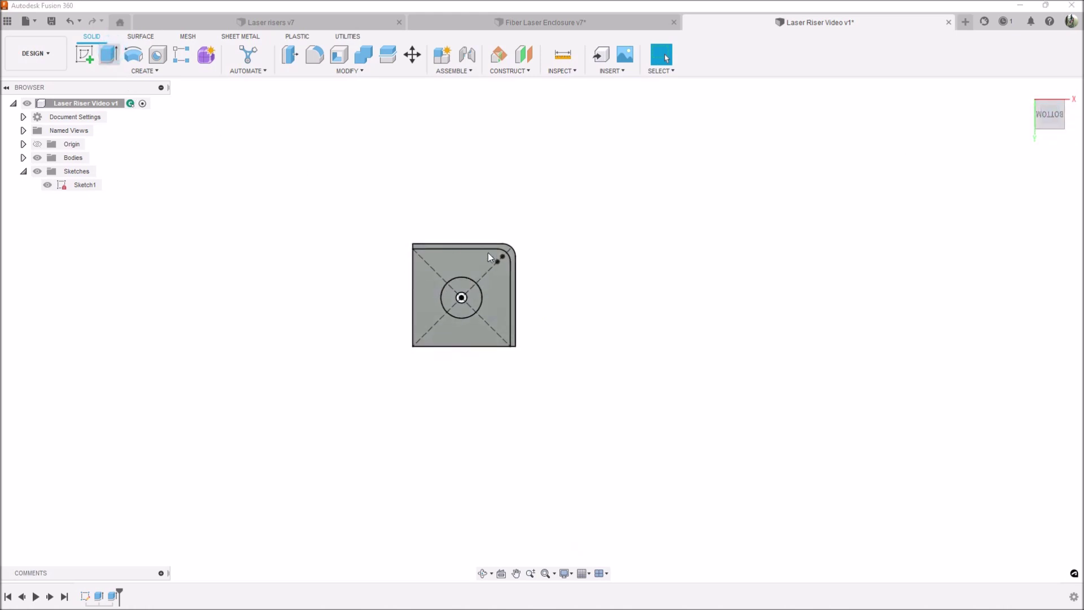
scroll(502, 232, up, 3)
scroll(499, 236, up, 2)
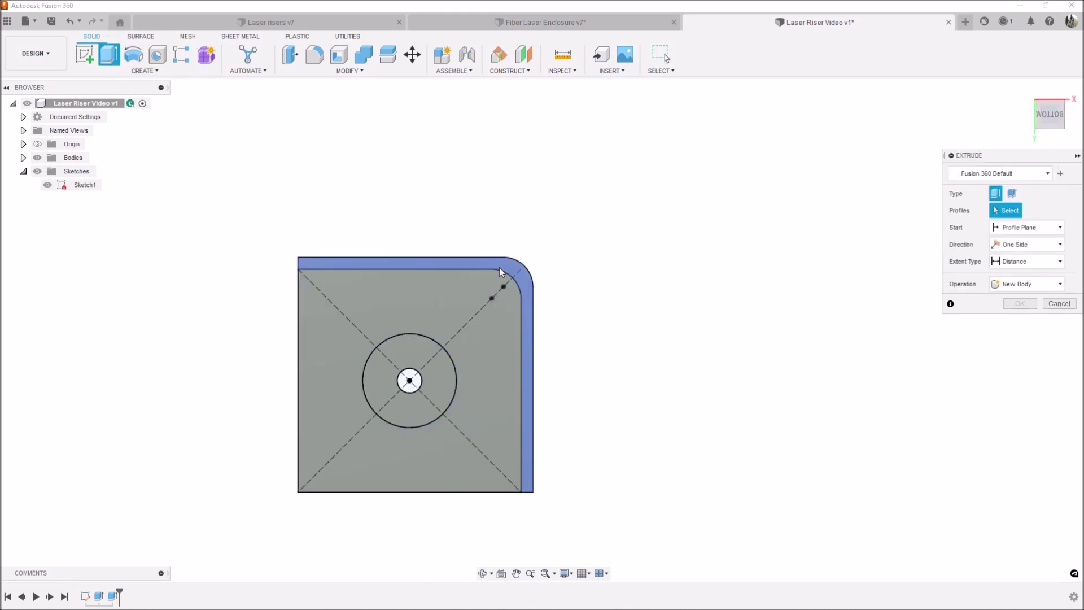
click(500, 266)
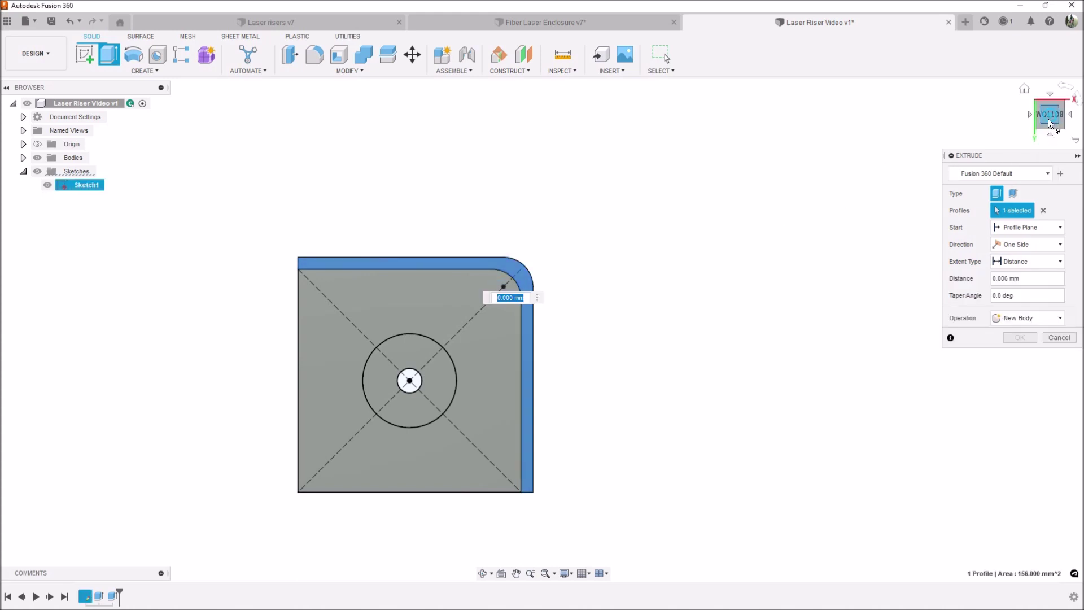
shift+middle_drag(542, 330, 740, 299)
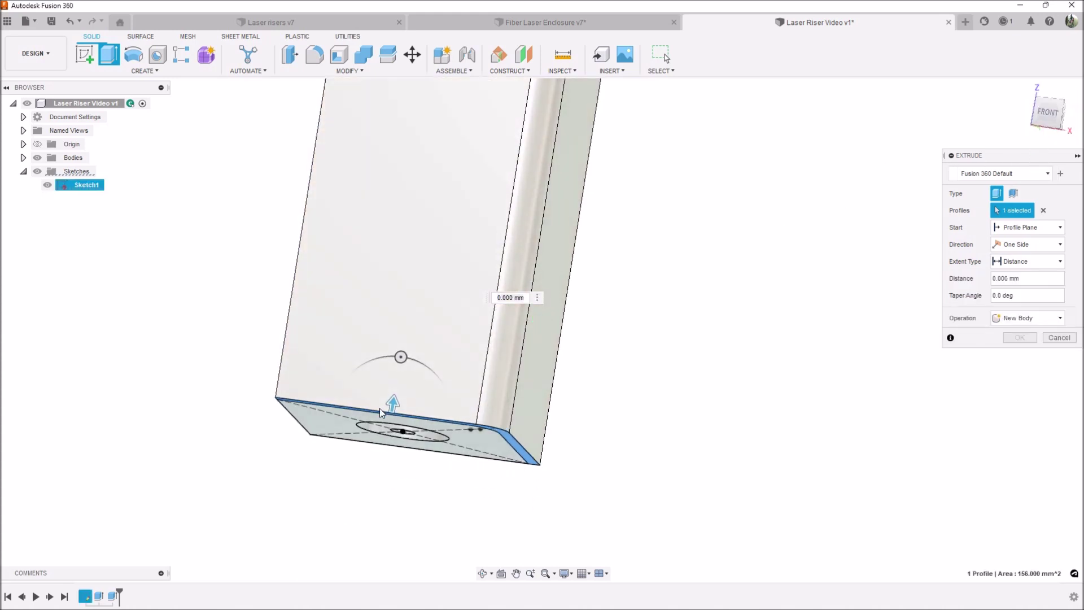
drag(390, 402, 411, 278)
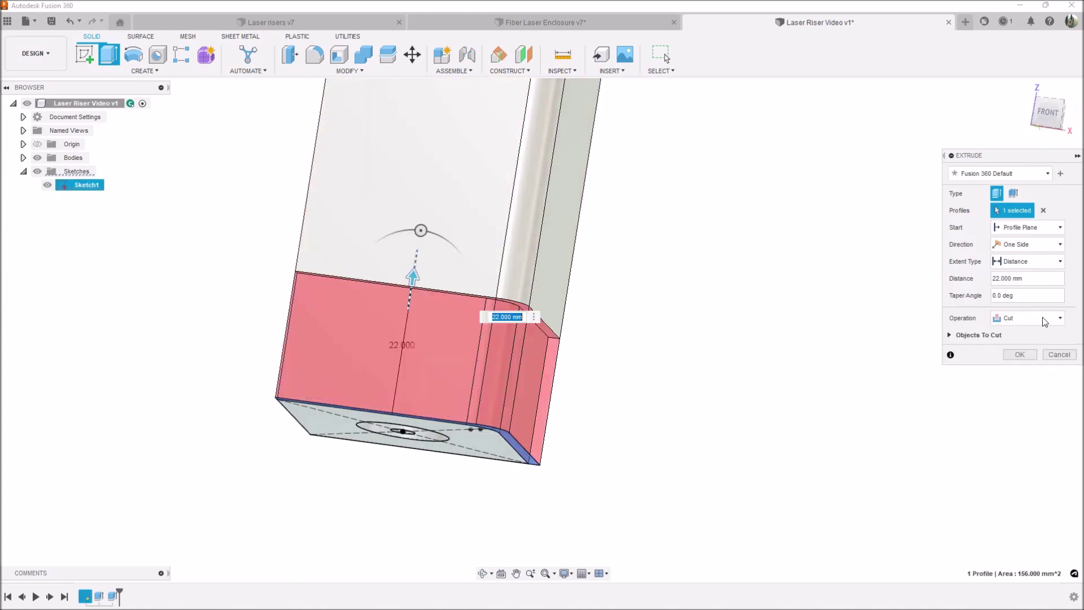
double_click(999, 279)
text(23)
text(1)
click(1016, 354)
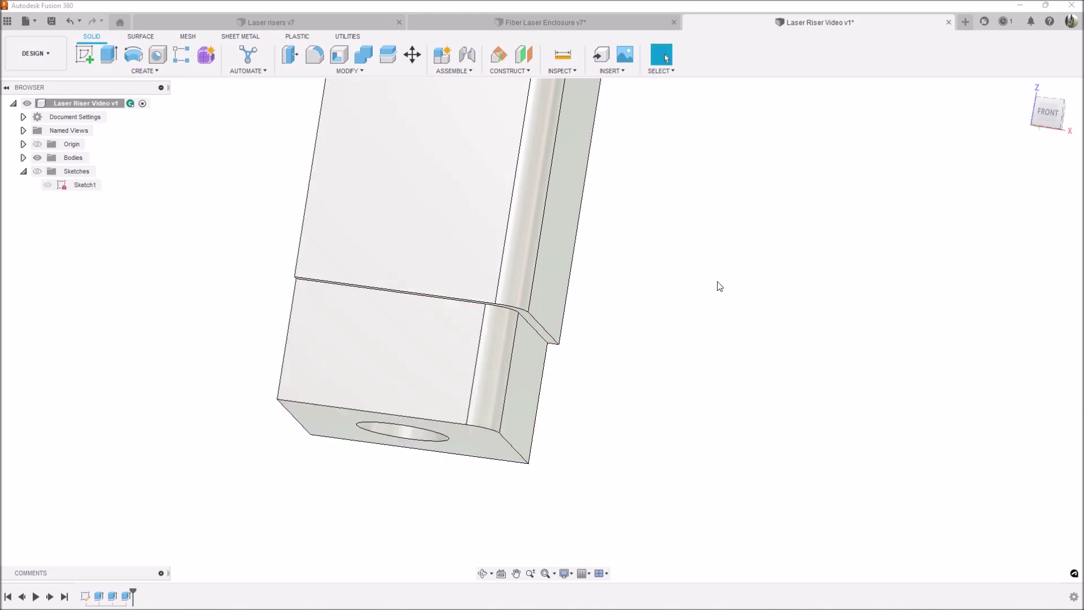
mouse_move(541, 330)
shift+middle_down()
mouse_move(565, 299)
mouse_move(734, 169)
mouse_move(1038, 59)
shift+middle_up()
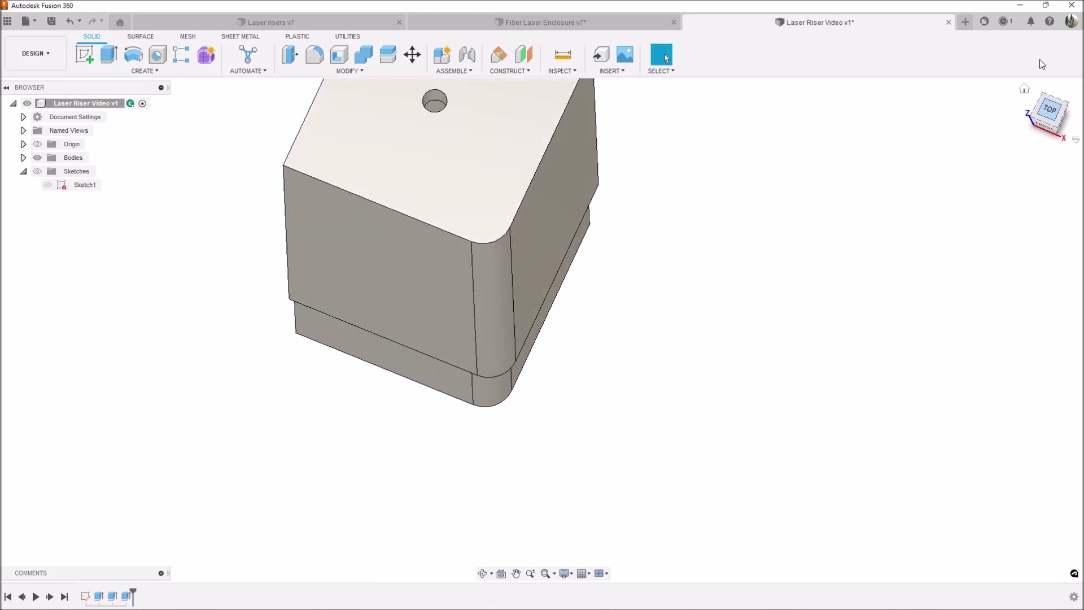
click(1024, 89)
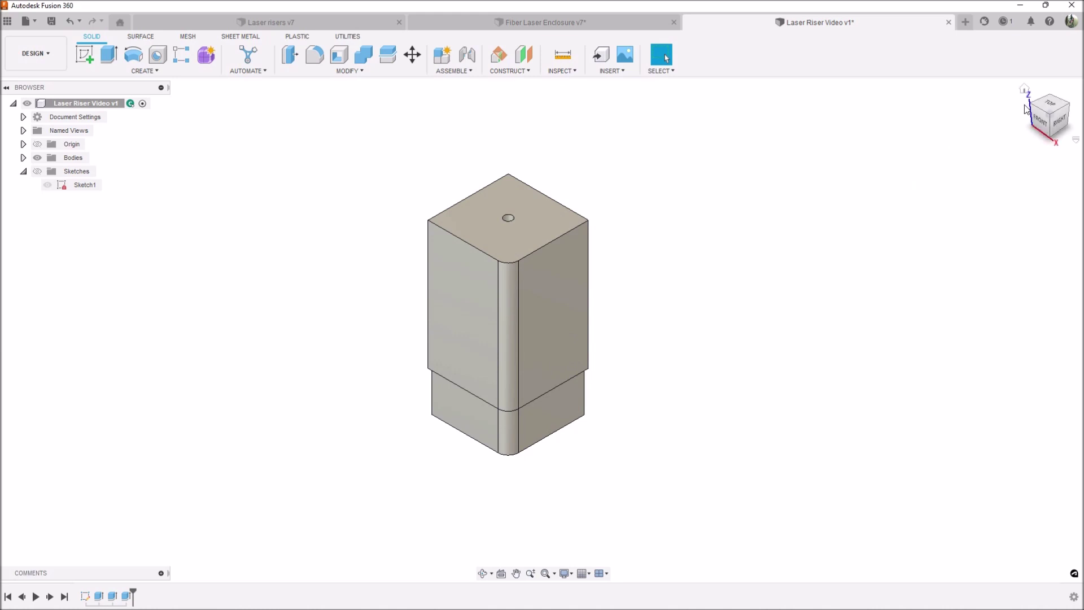
mouse_move(542, 333)
shift+middle_down()
mouse_move(517, 254)
mouse_move(528, 200)
mouse_move(527, 231)
mouse_move(528, 53)
mouse_move(570, 484)
shift+middle_up()
key(F6)
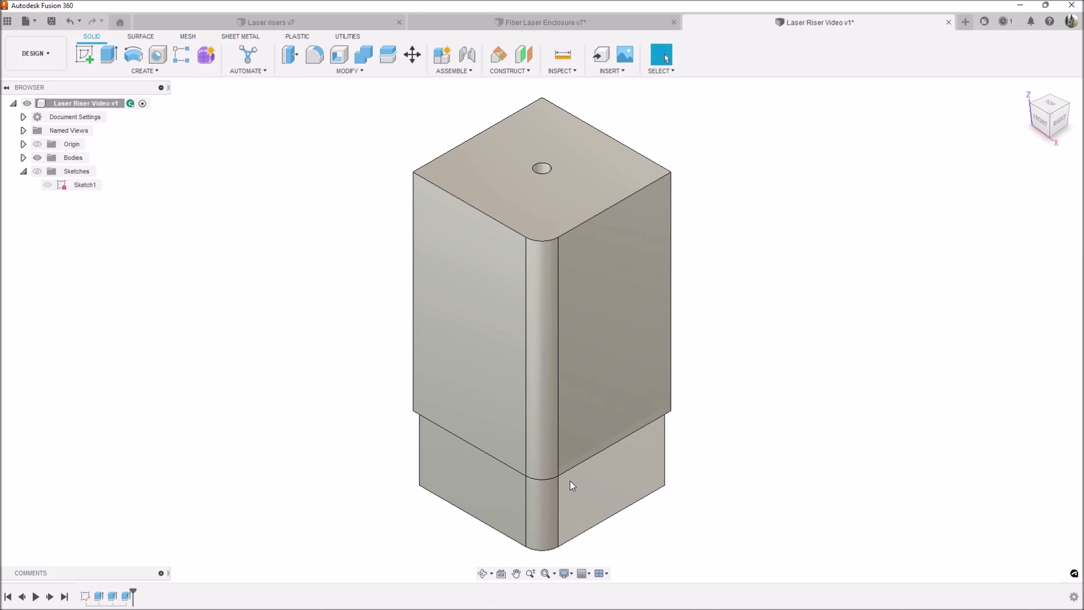
Send the leg body through 3D Print to ideaMaker as Laser Riser Video v1.stl.
click(26, 21)
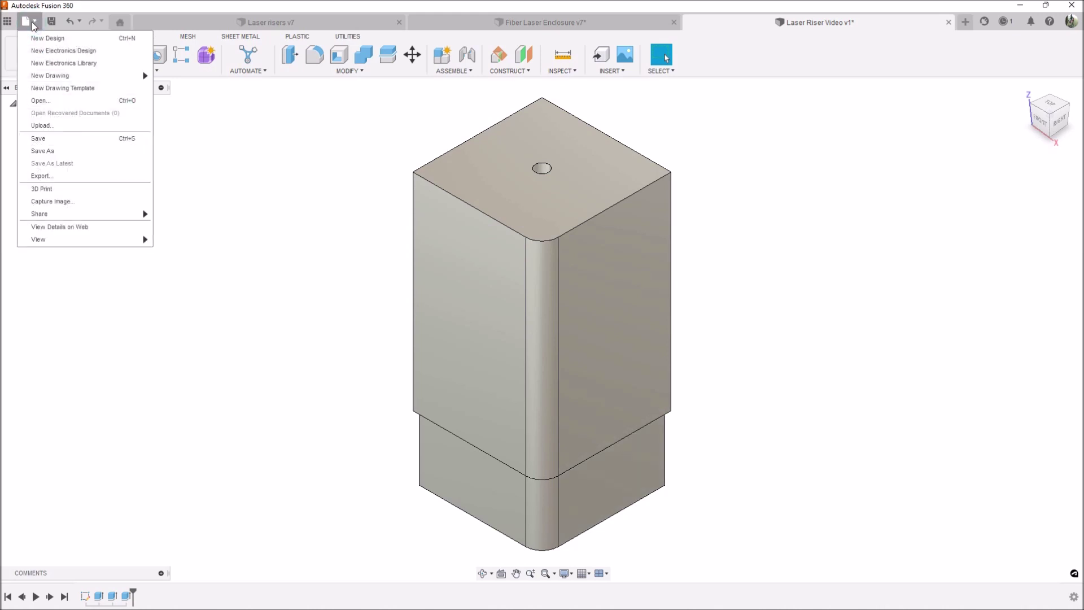
click(53, 188)
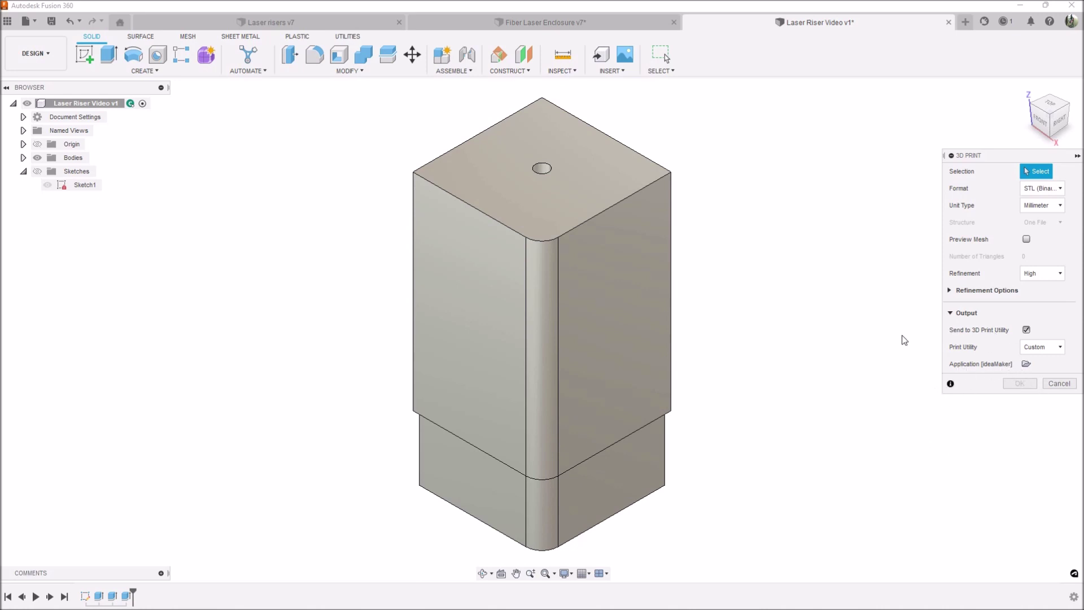
click(73, 158)
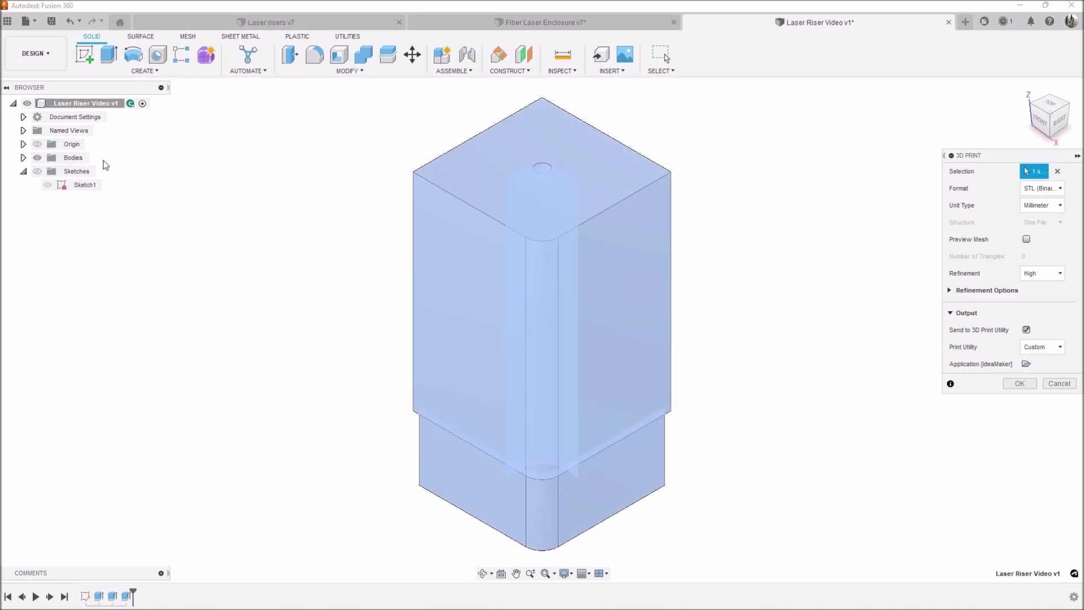
click(1016, 384)
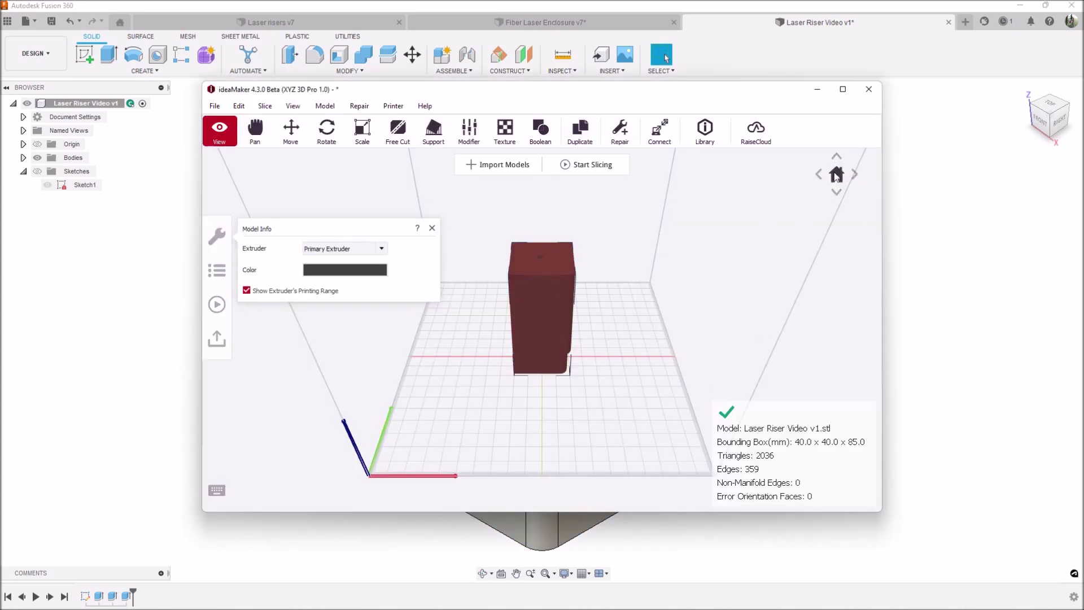
Flip the imported riser model 180° about the X axis.
drag(601, 288, 510, 274)
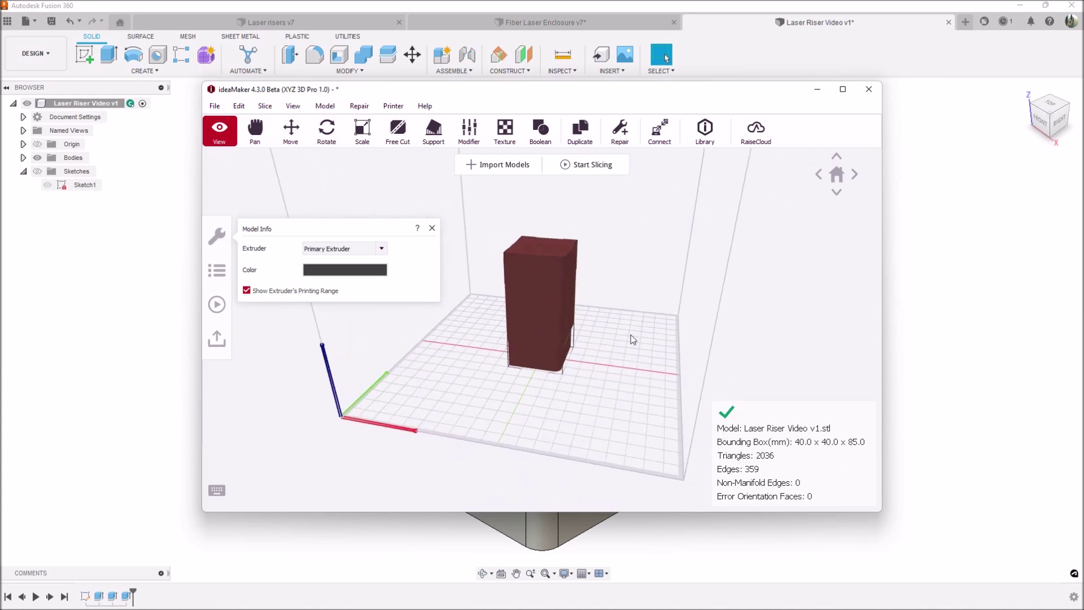
click(326, 132)
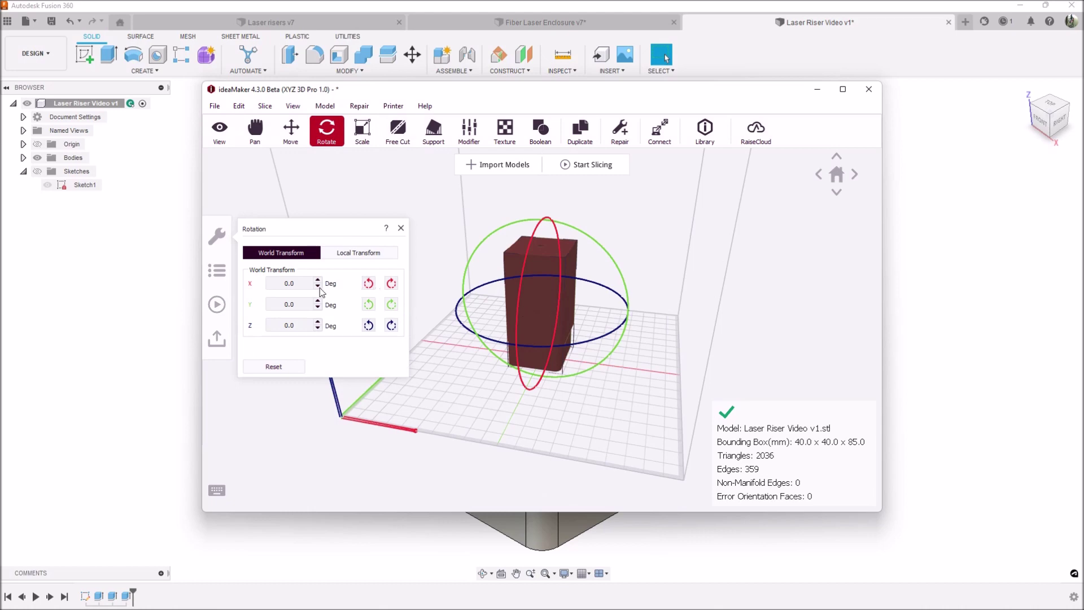
click(287, 284)
text(180)
key(Return)
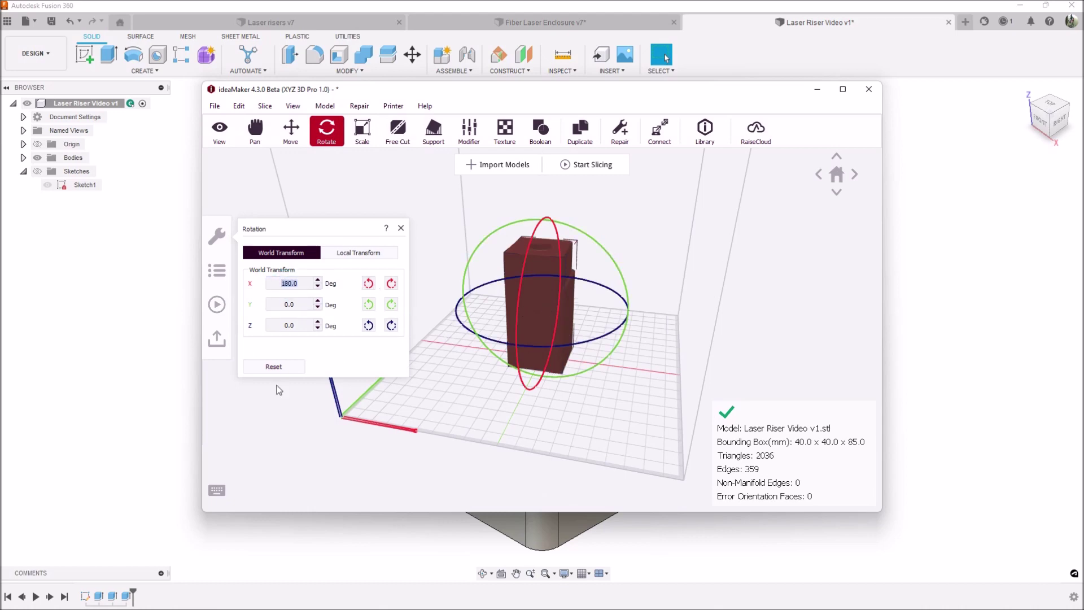
key(Escape)
Check the flipped riser from a near top-down view and start slicing.
drag(534, 351, 537, 408)
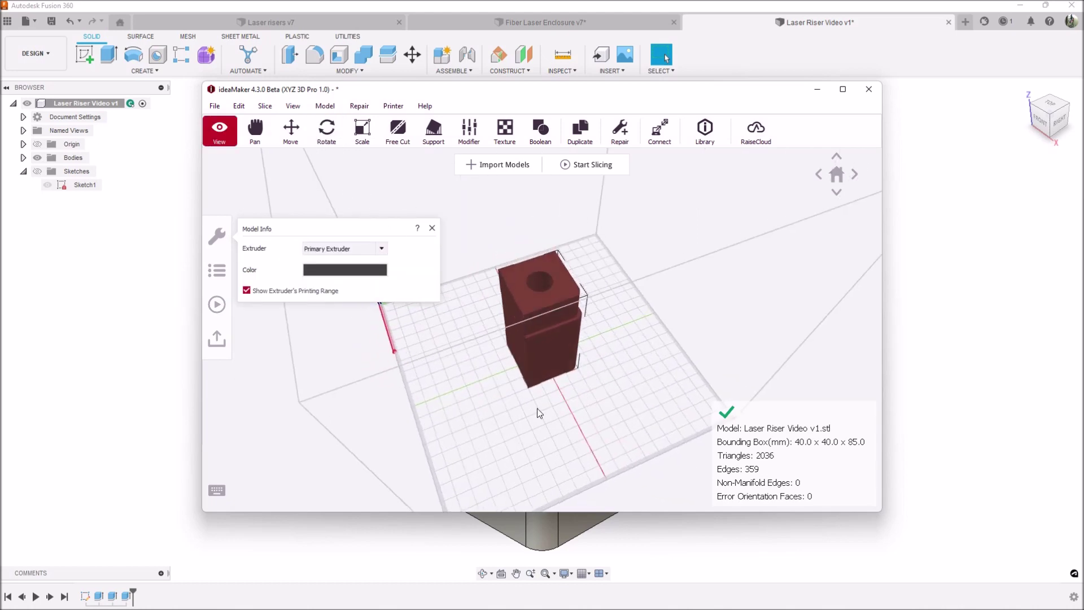
drag(606, 300, 565, 226)
click(587, 164)
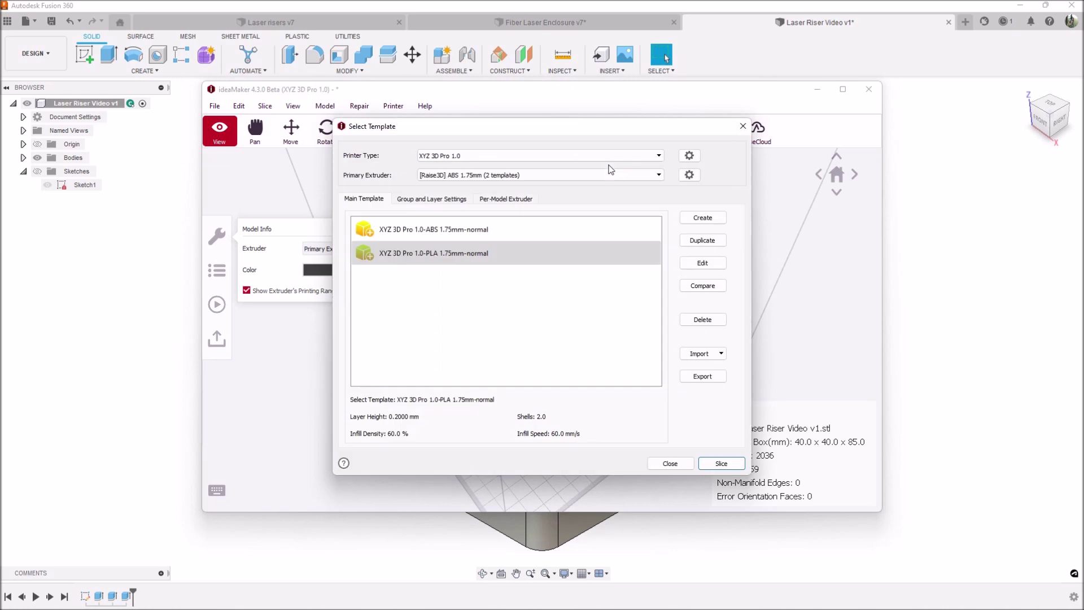
Select the XYZ 3D Pro 1.0-PLA 1.75mm-normal template and edit its settings.
click(441, 254)
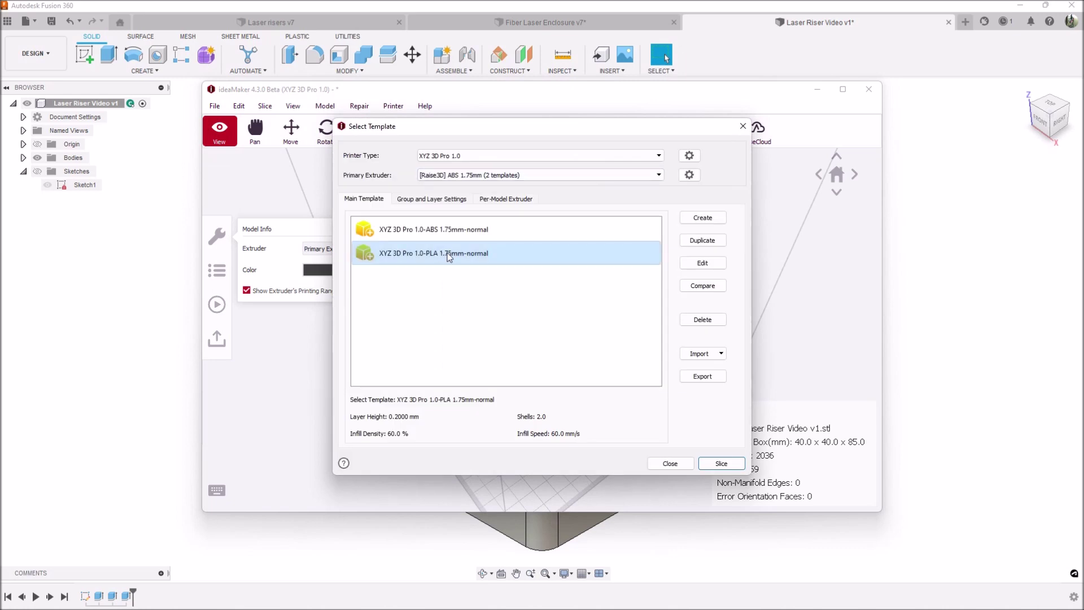
click(706, 263)
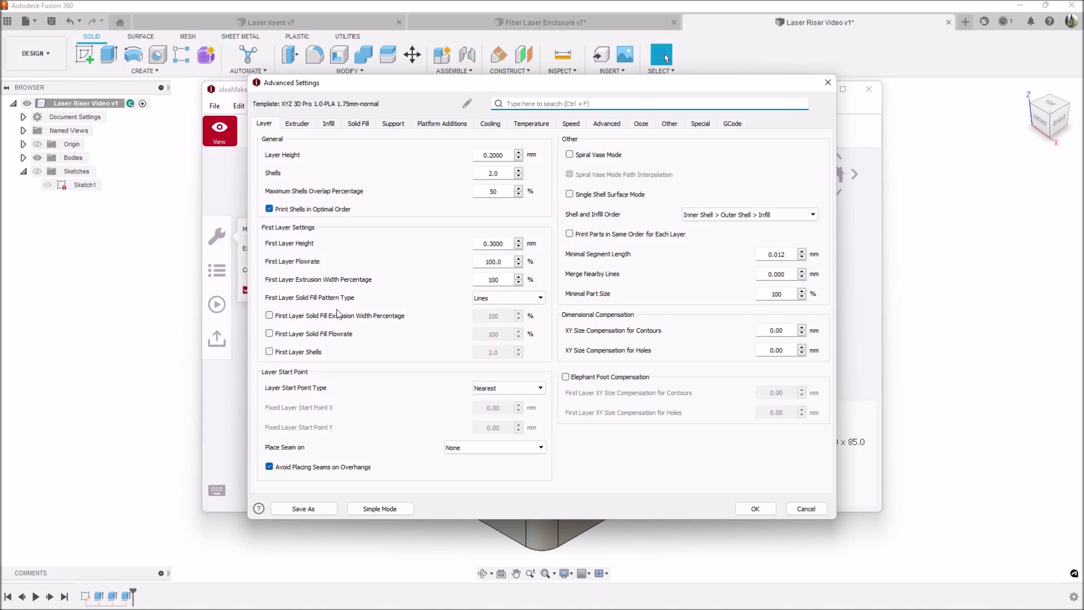
Lower the template's Infill Density from 60% to 40%.
click(327, 124)
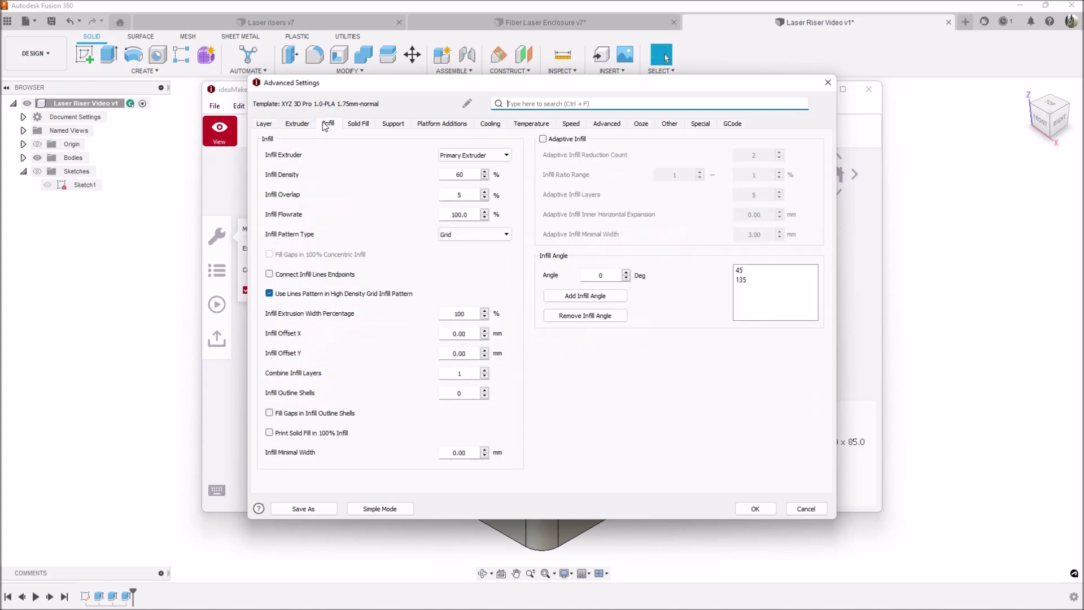
double_click(460, 174)
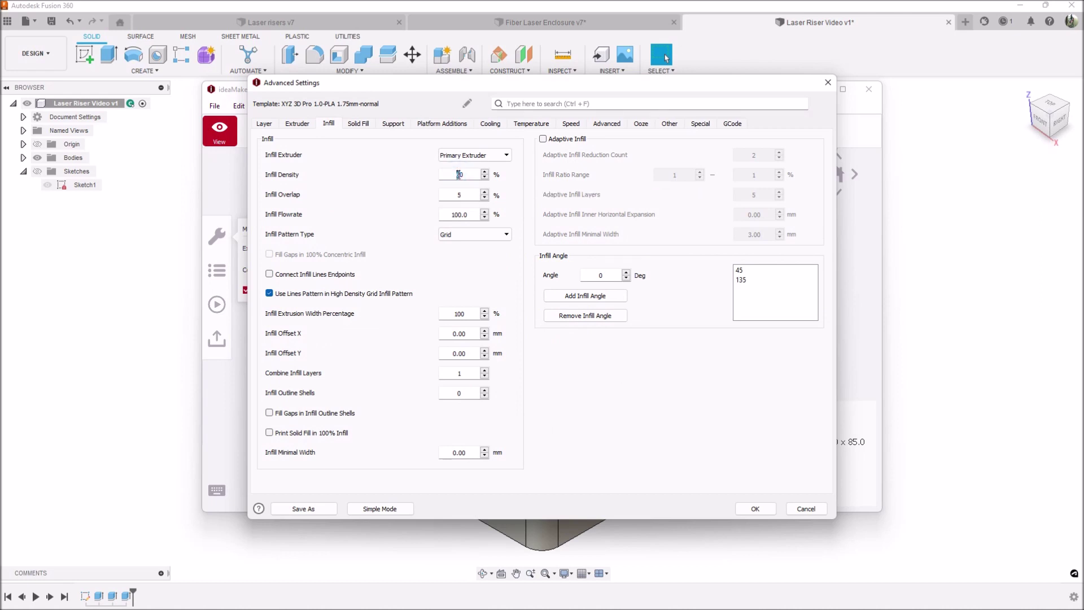
text(20)
Review the Support, Platform Additions, Temperature and Speed settings, then save the template.
click(393, 124)
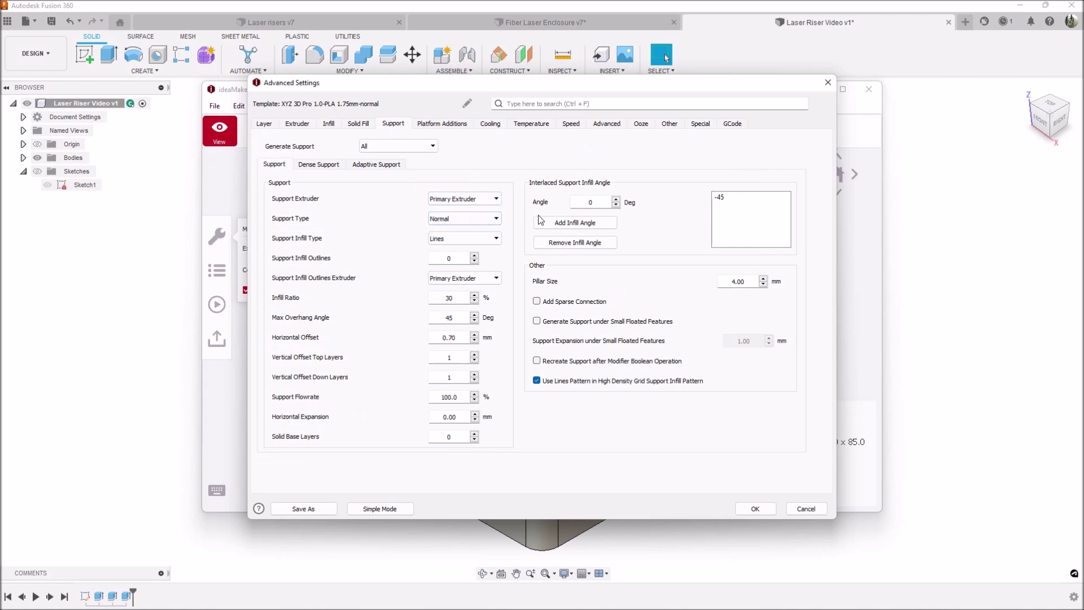
click(460, 125)
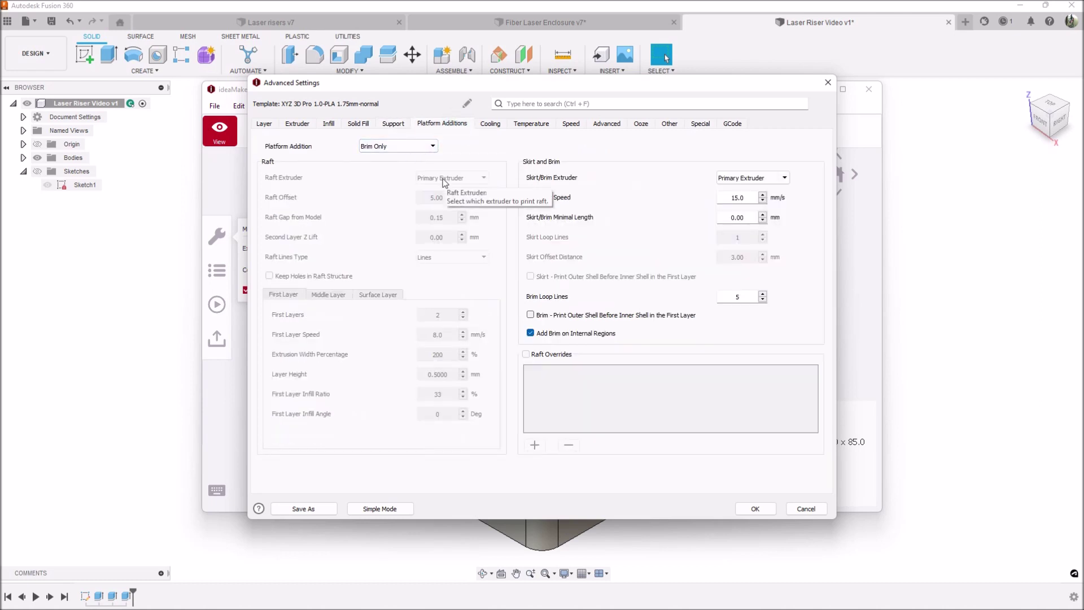
click(539, 125)
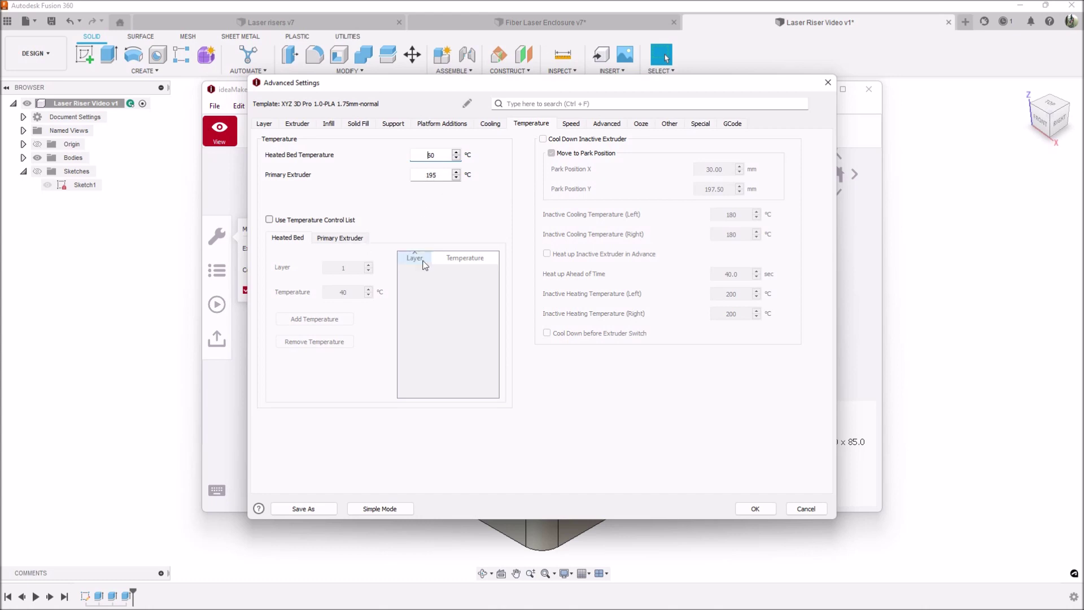
click(571, 123)
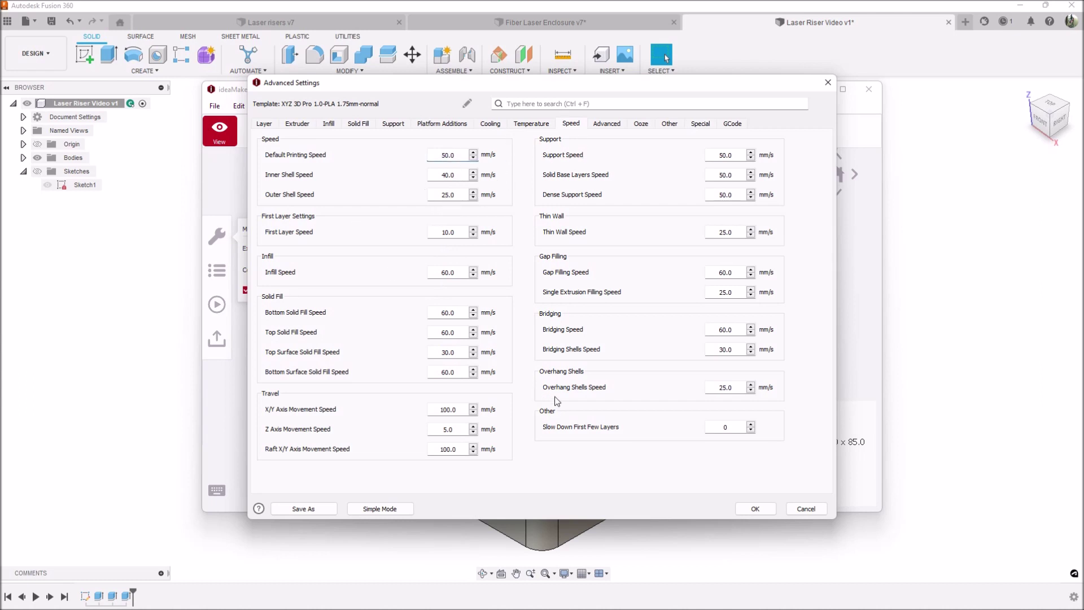
click(755, 508)
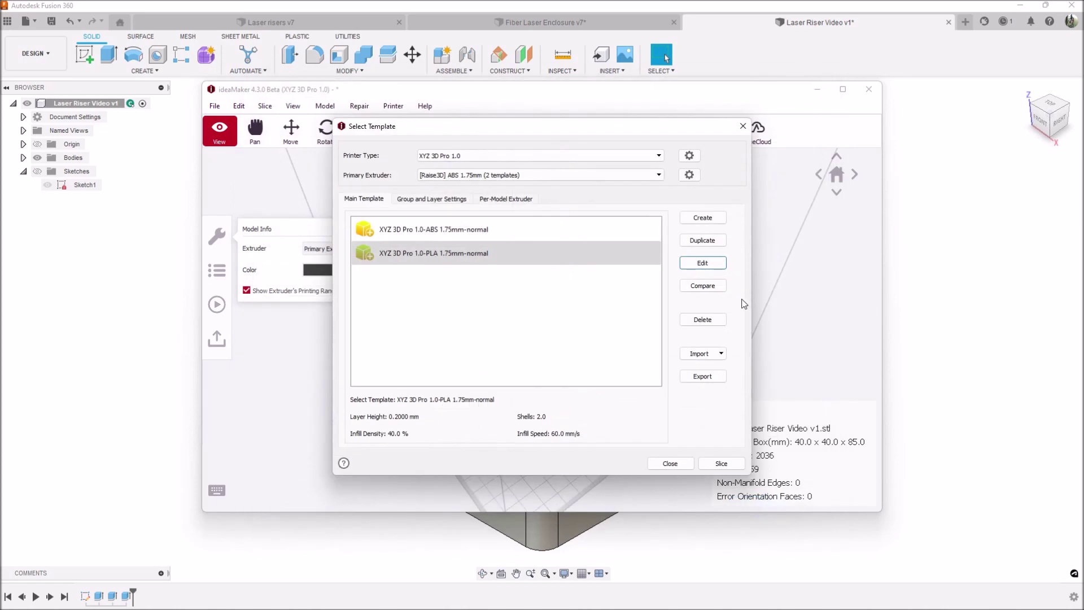
Slice the riser and preview the layers cut down to layer 352.
click(721, 463)
click(424, 368)
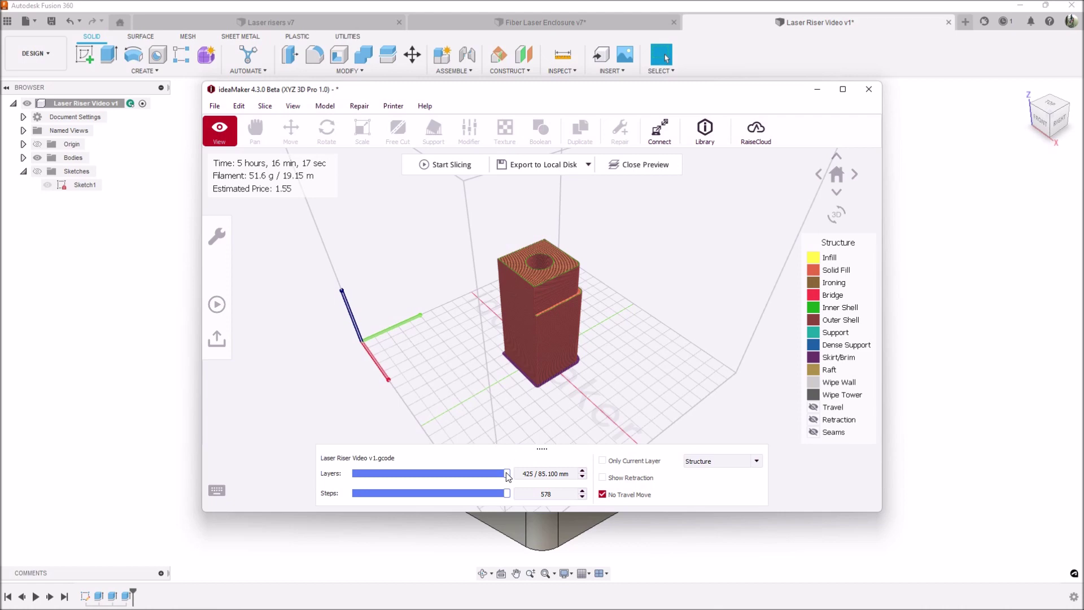
drag(506, 473, 481, 474)
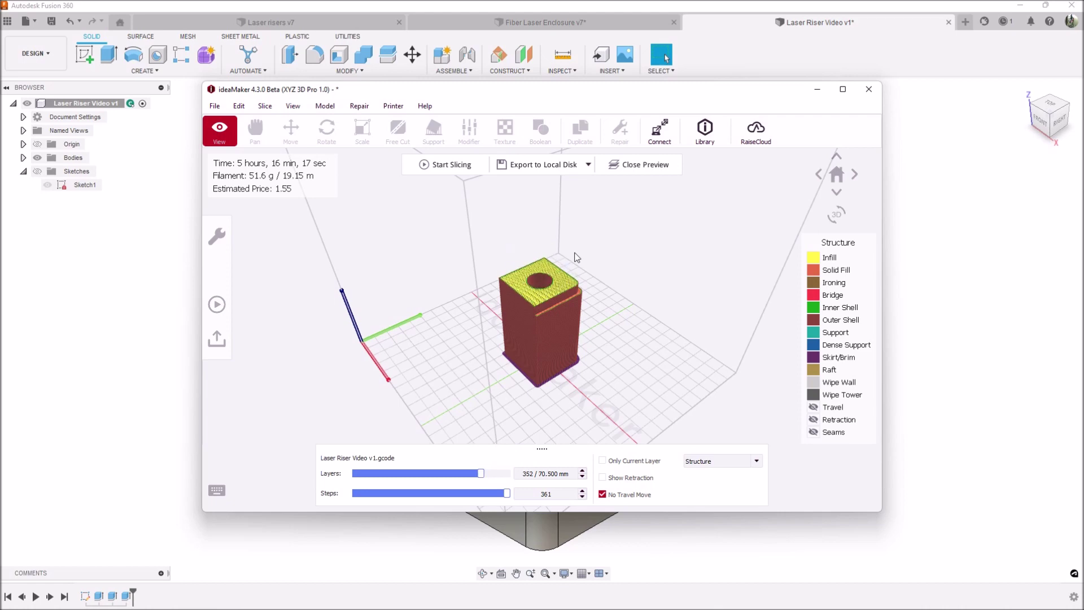
drag(525, 282, 540, 272)
Inspect the infill at layer 335, then restore the preview to all 425 layers.
scroll(539, 273, up, 6)
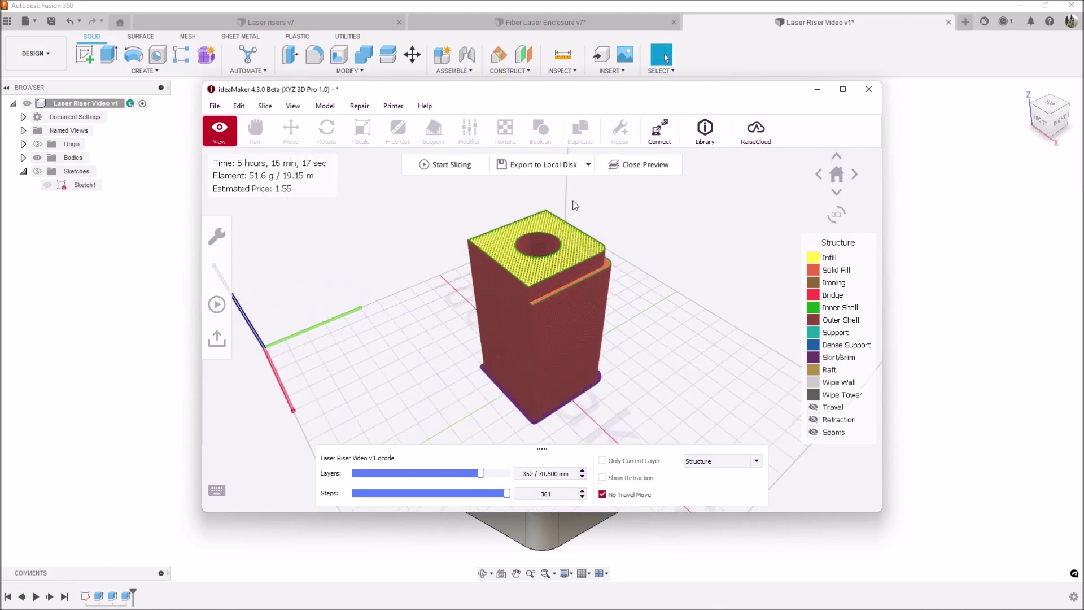
scroll(544, 293, up, 2)
scroll(512, 378, down, 5)
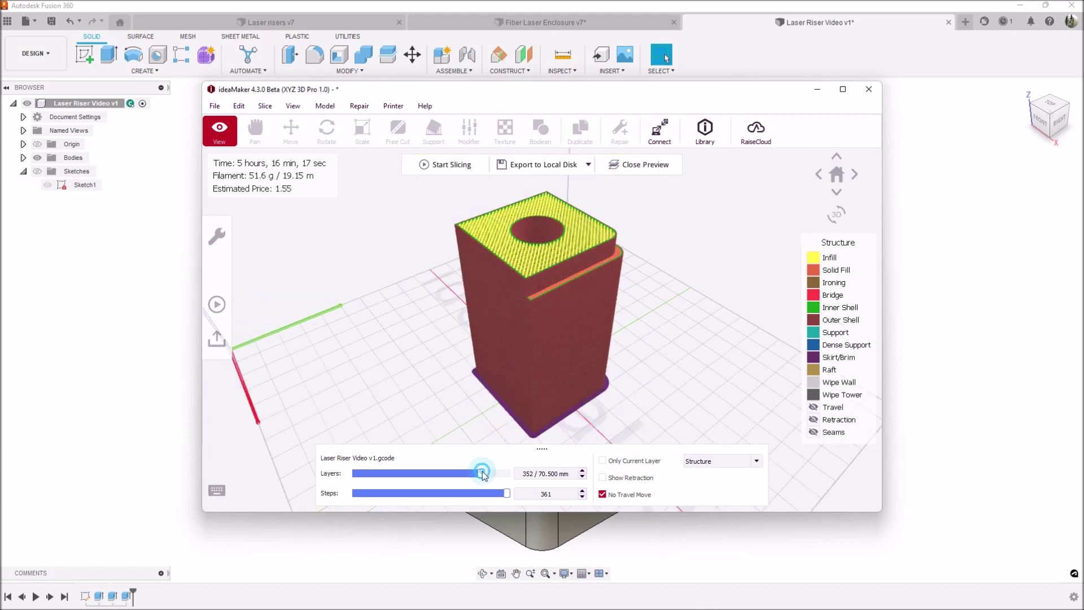
click(462, 474)
drag(462, 475, 772, 271)
scroll(772, 271, up, 5)
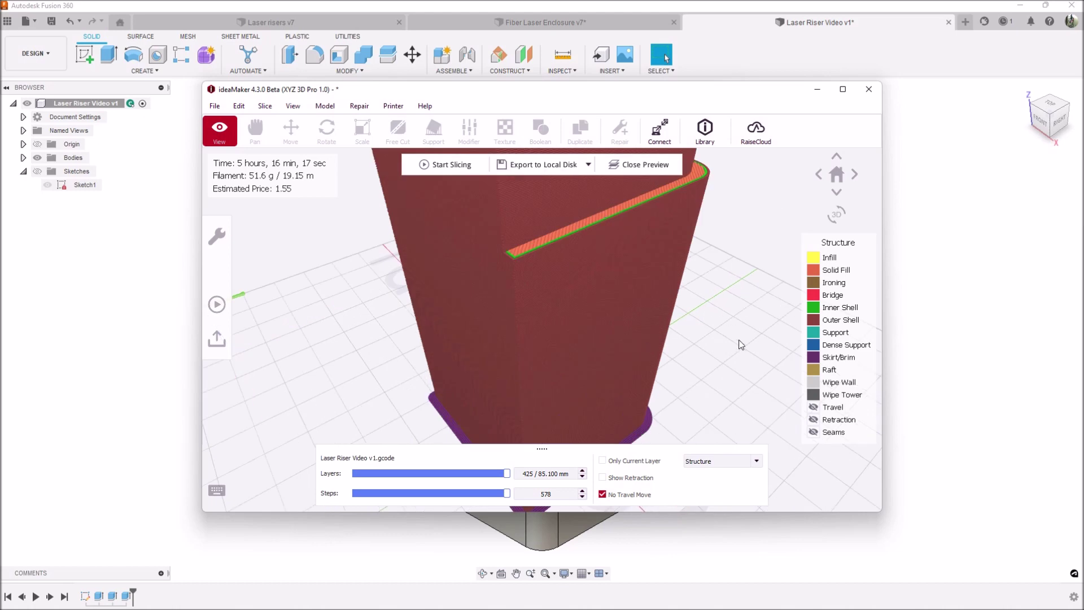
scroll(741, 345, down, 5)
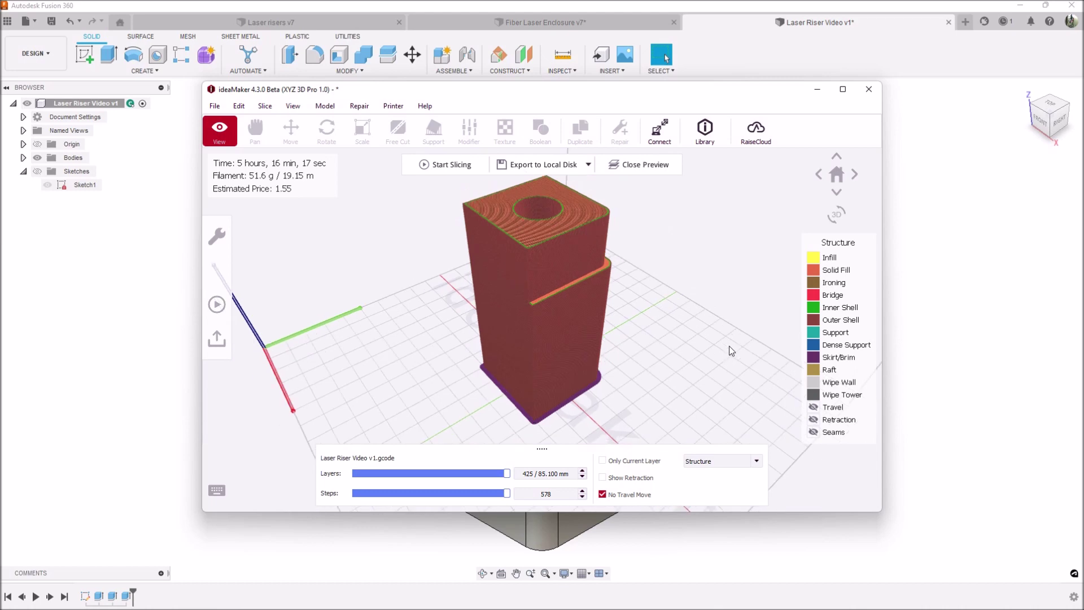